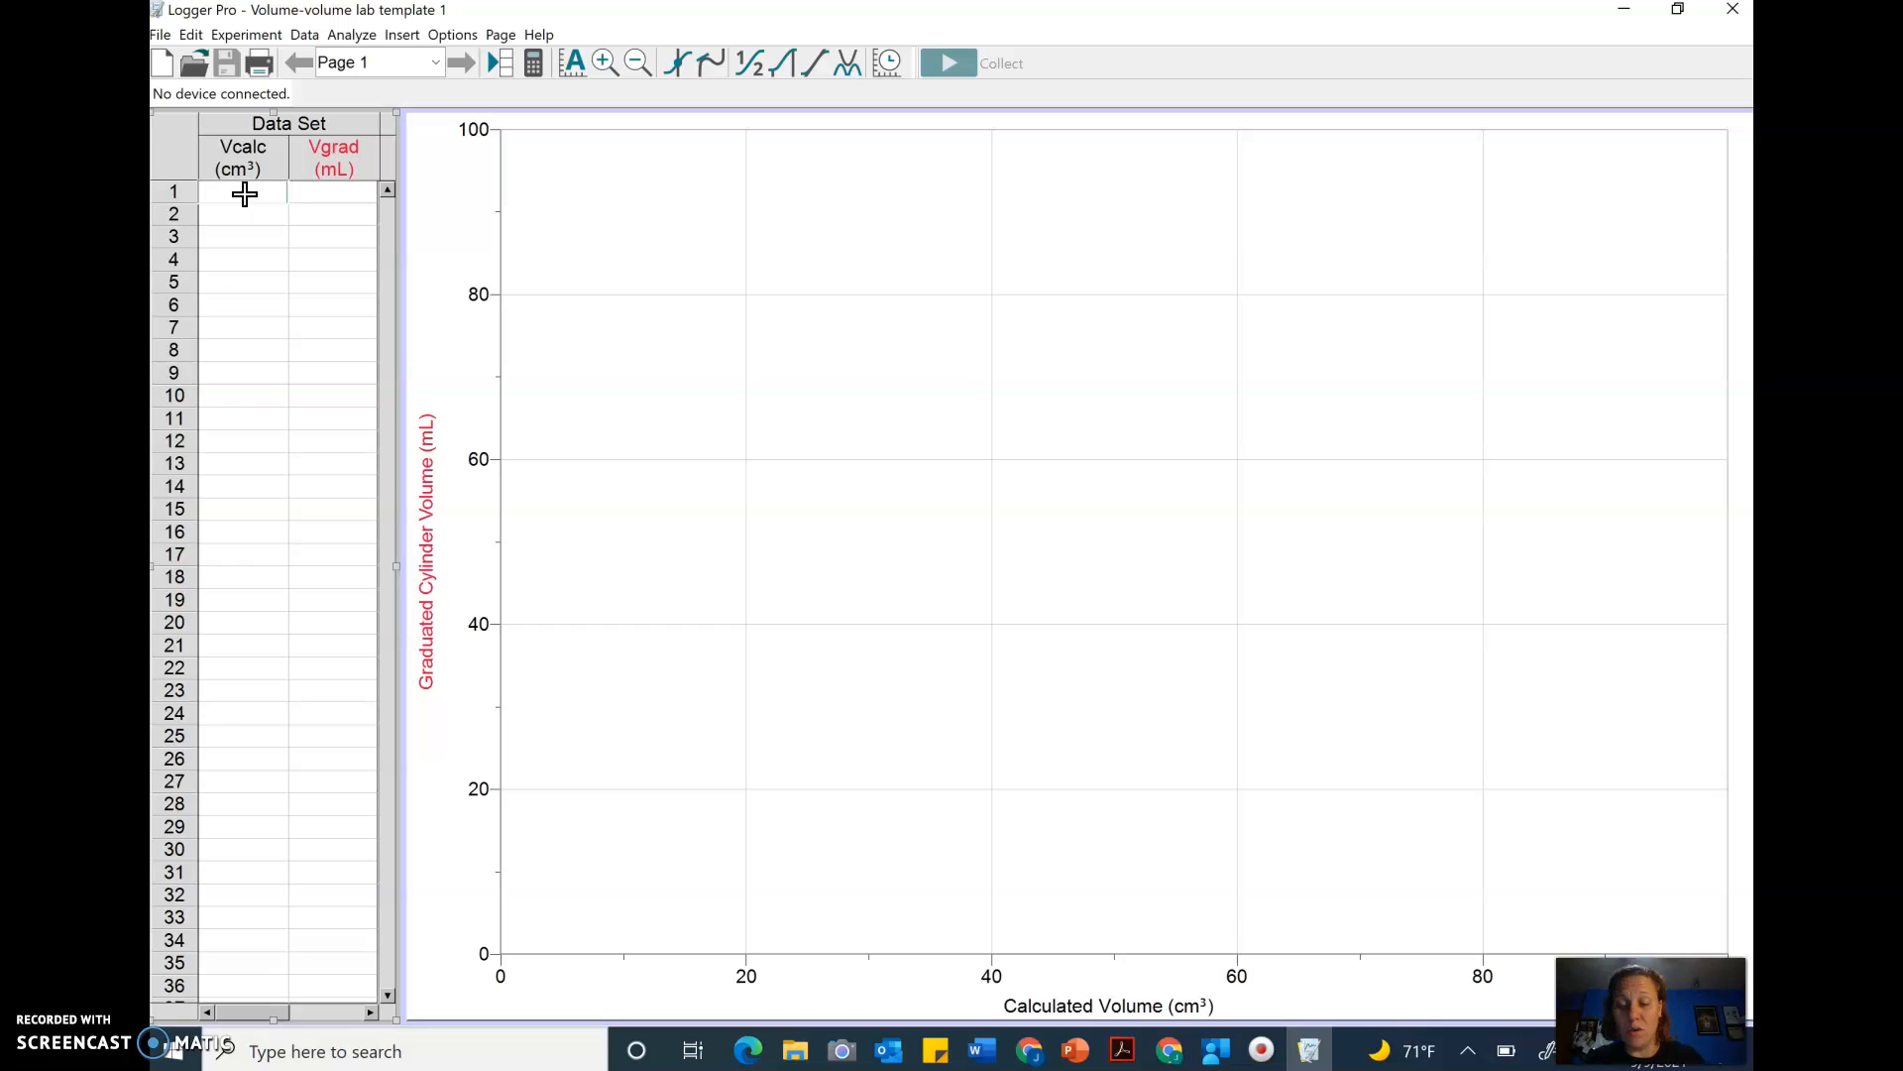
# - Enter the first data row: calculated volume 85.19 and graduated cylinder volume 91.5
pyautogui.write('85.')
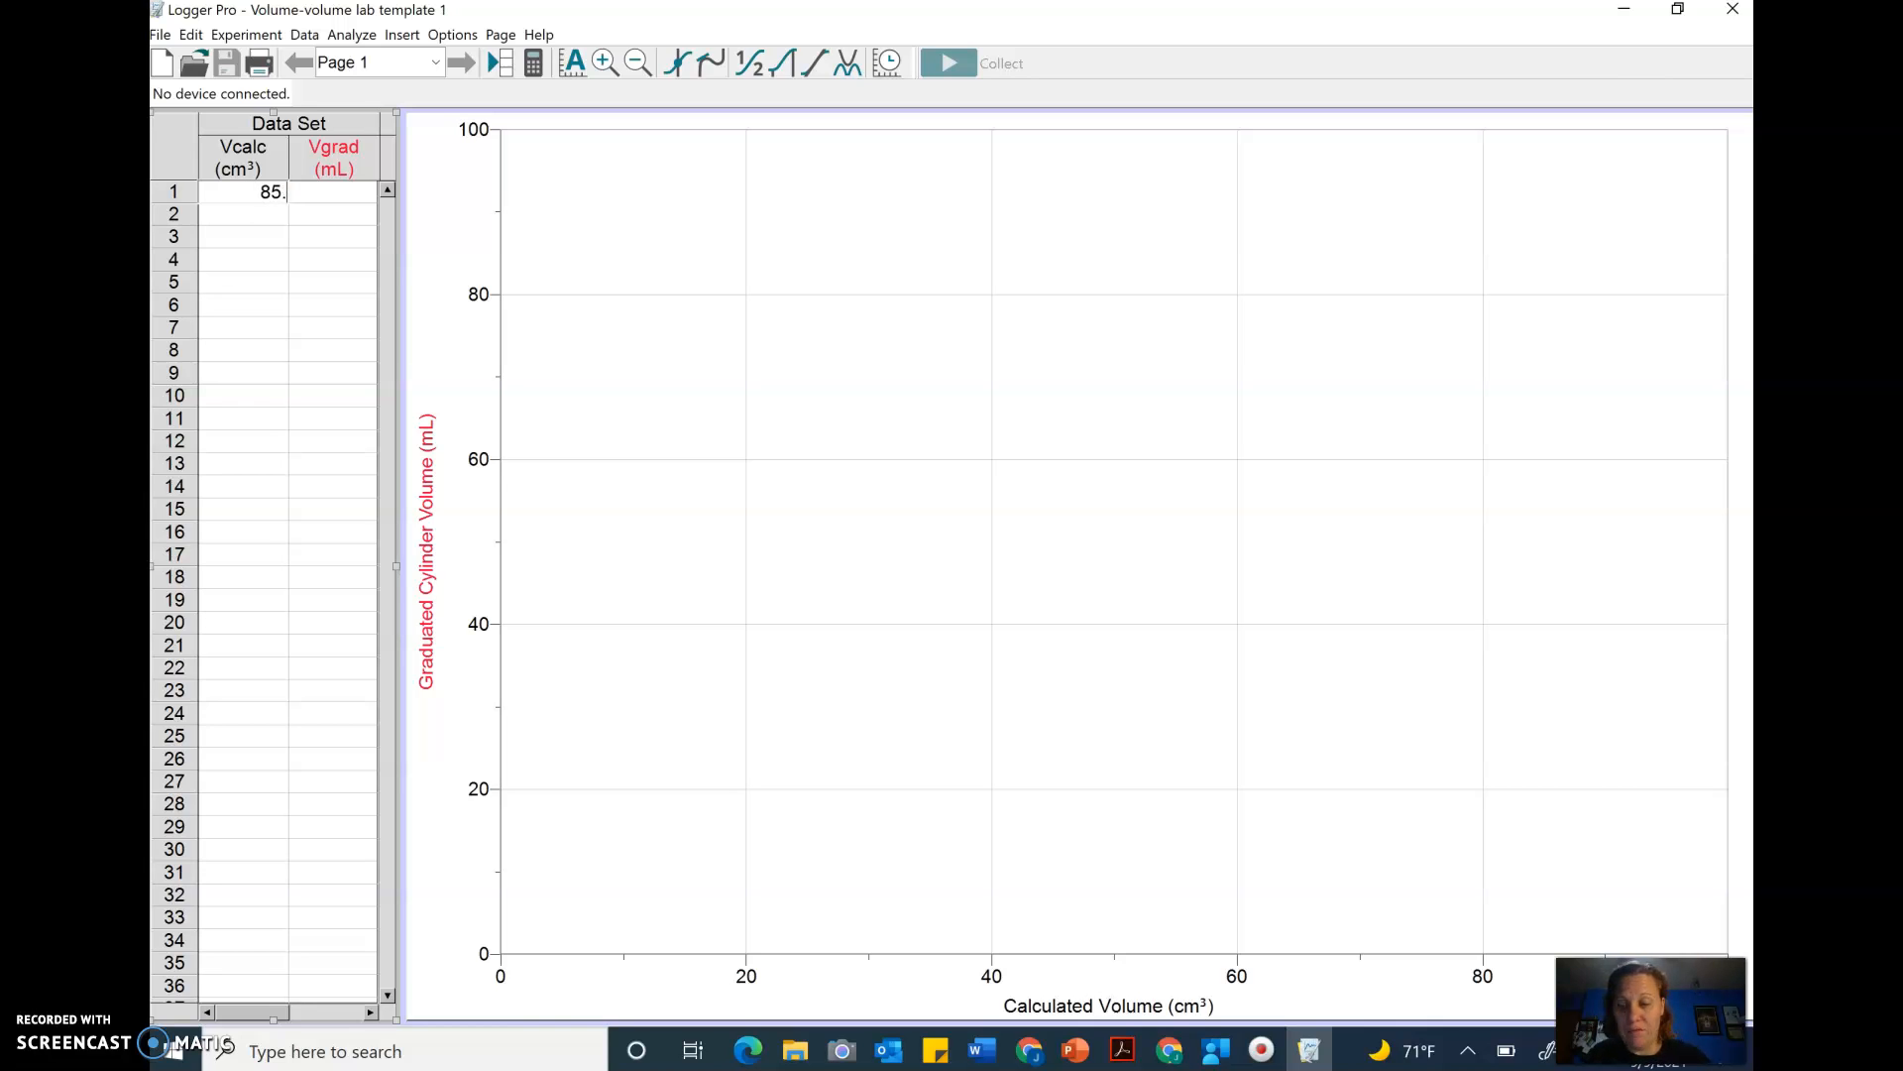
pyautogui.write('19')
pyautogui.press('Tab')
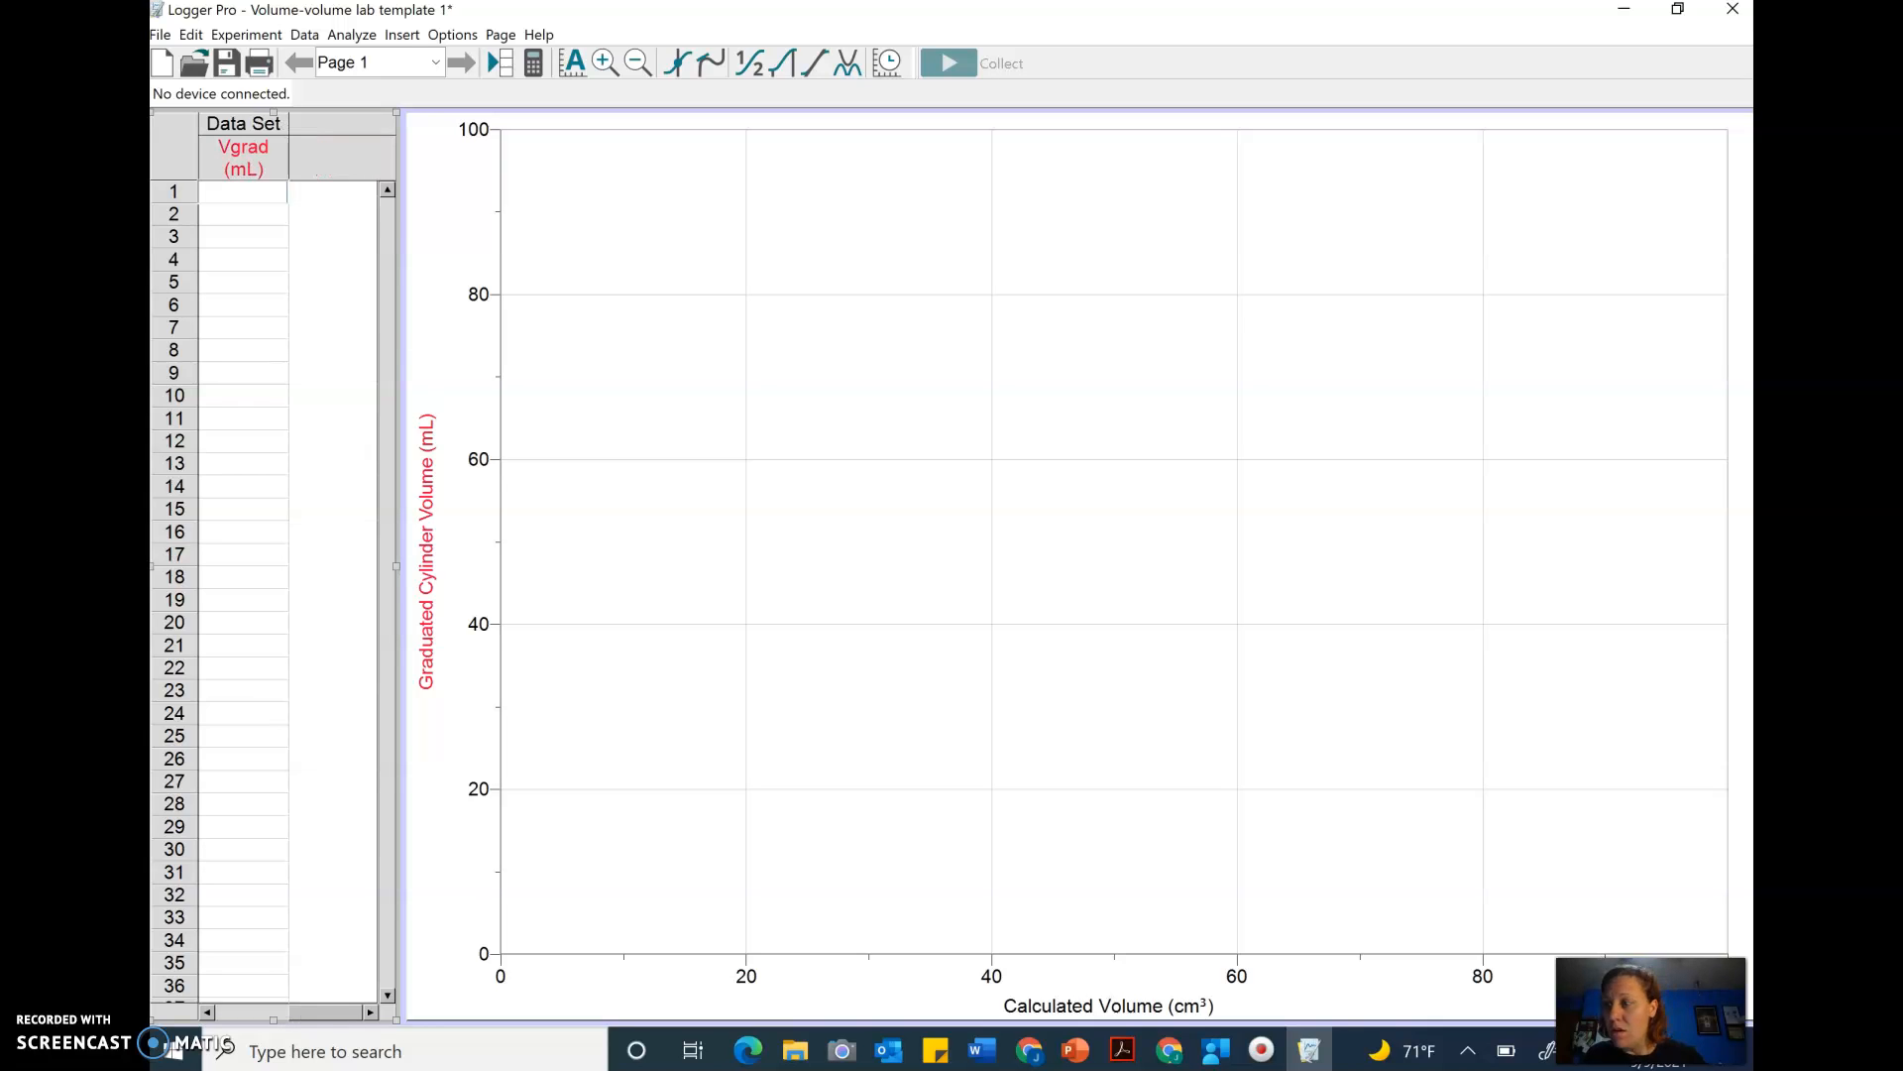
pyautogui.write('91.5')
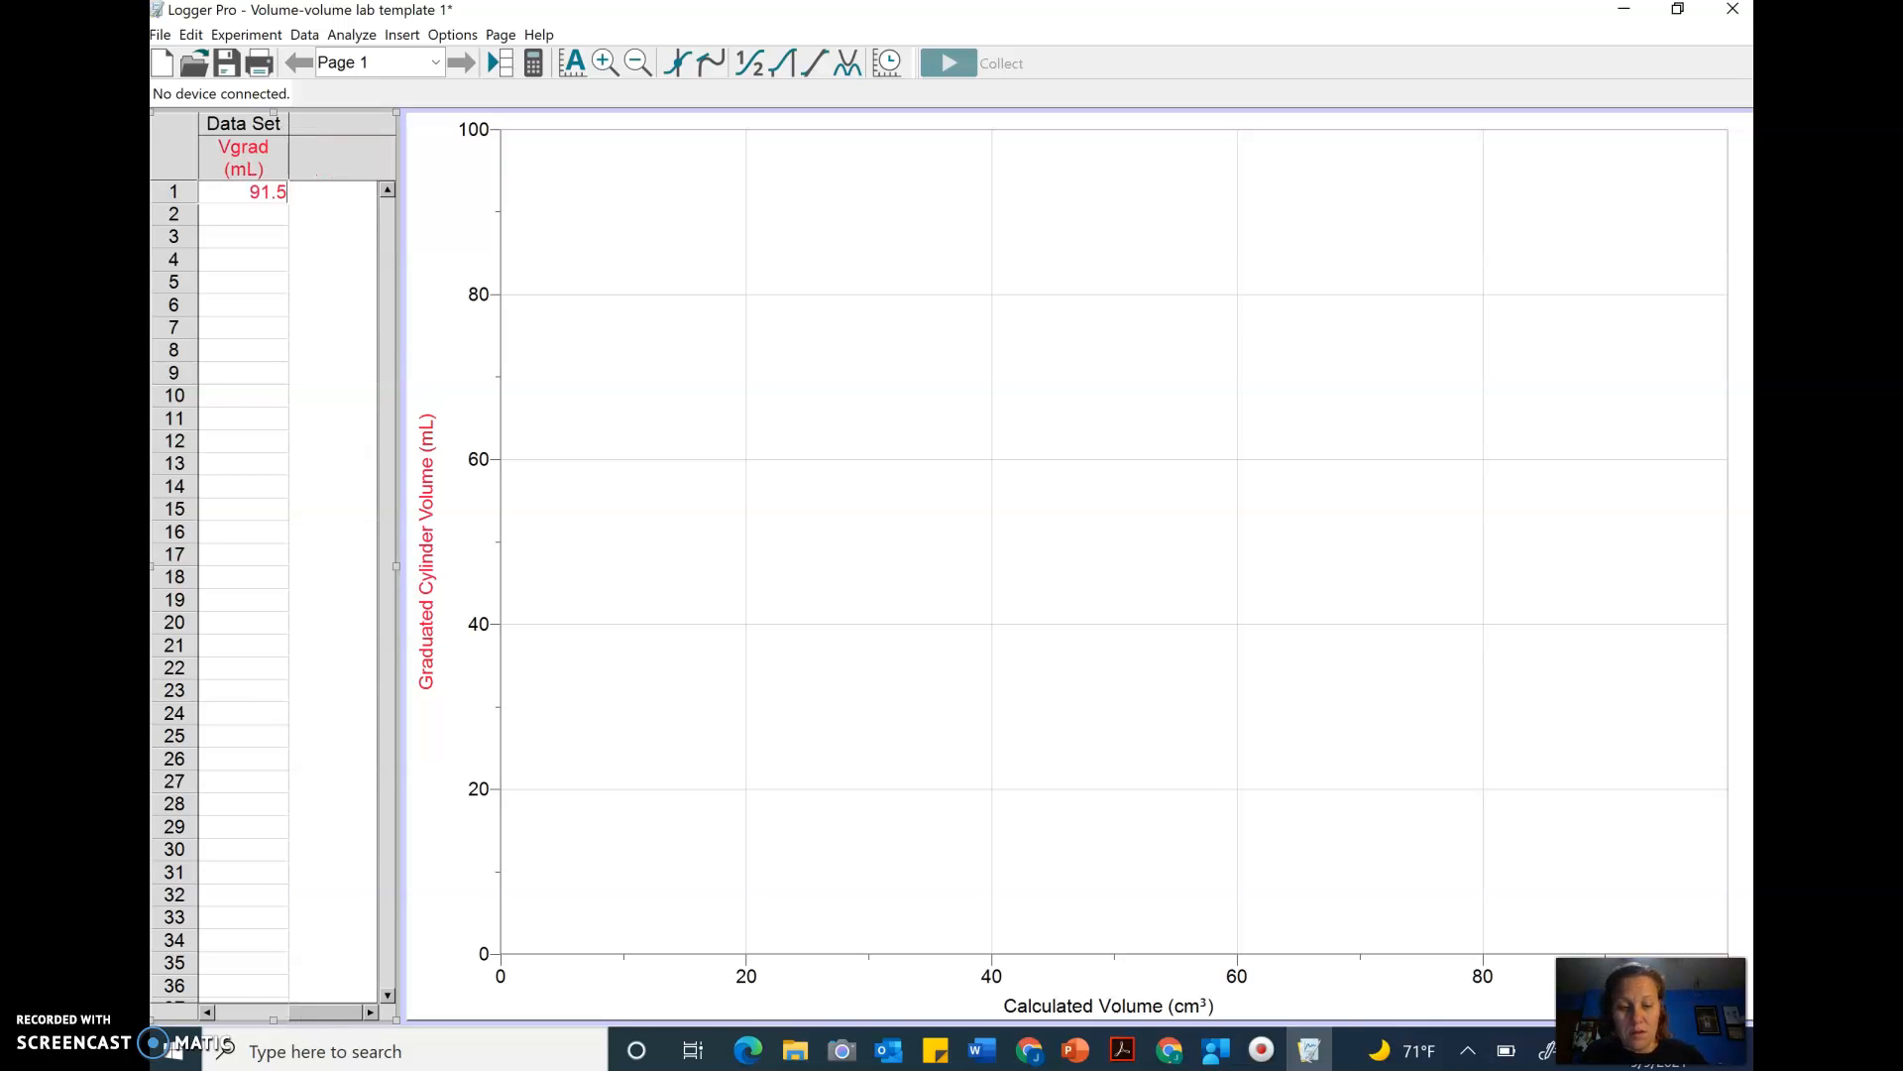
pyautogui.press('Return')
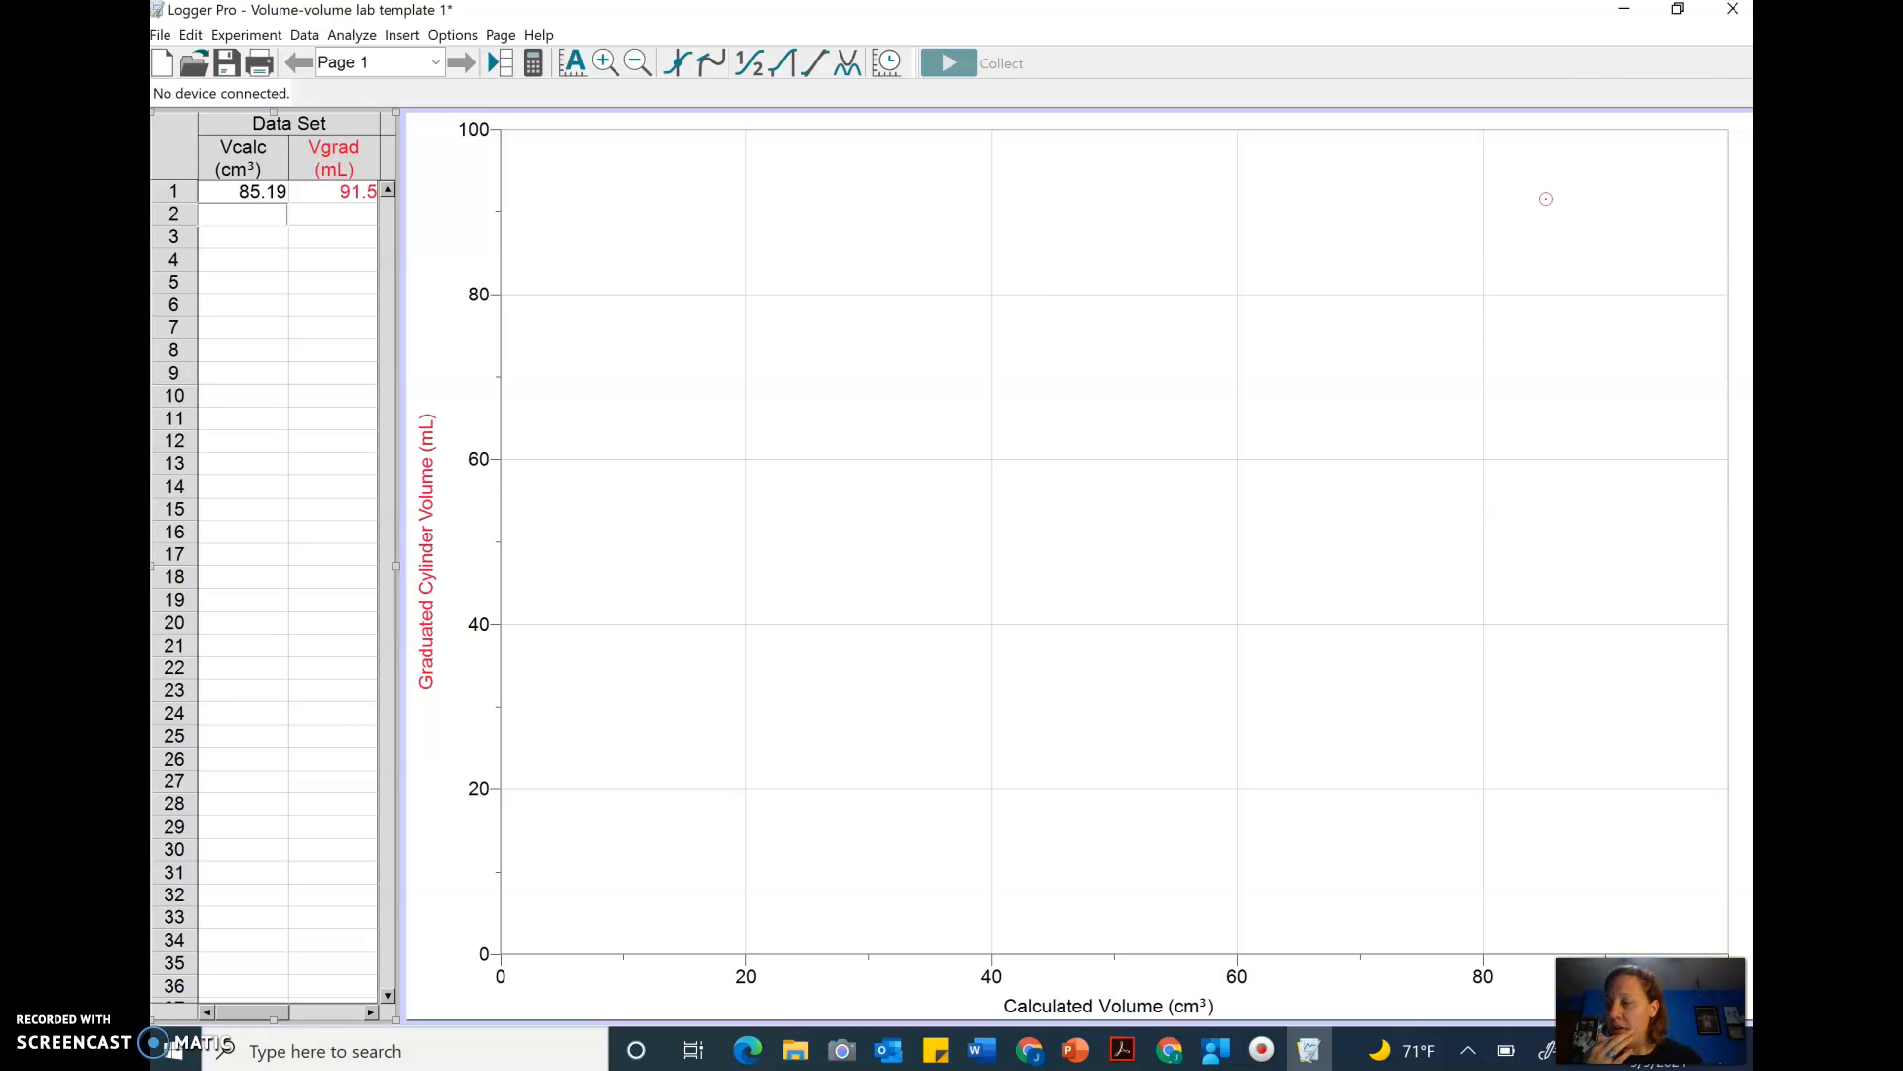
# - Enter the second data row: calculated volume 90.8 and graduated cylinder volume 95.1
pyautogui.write('90')
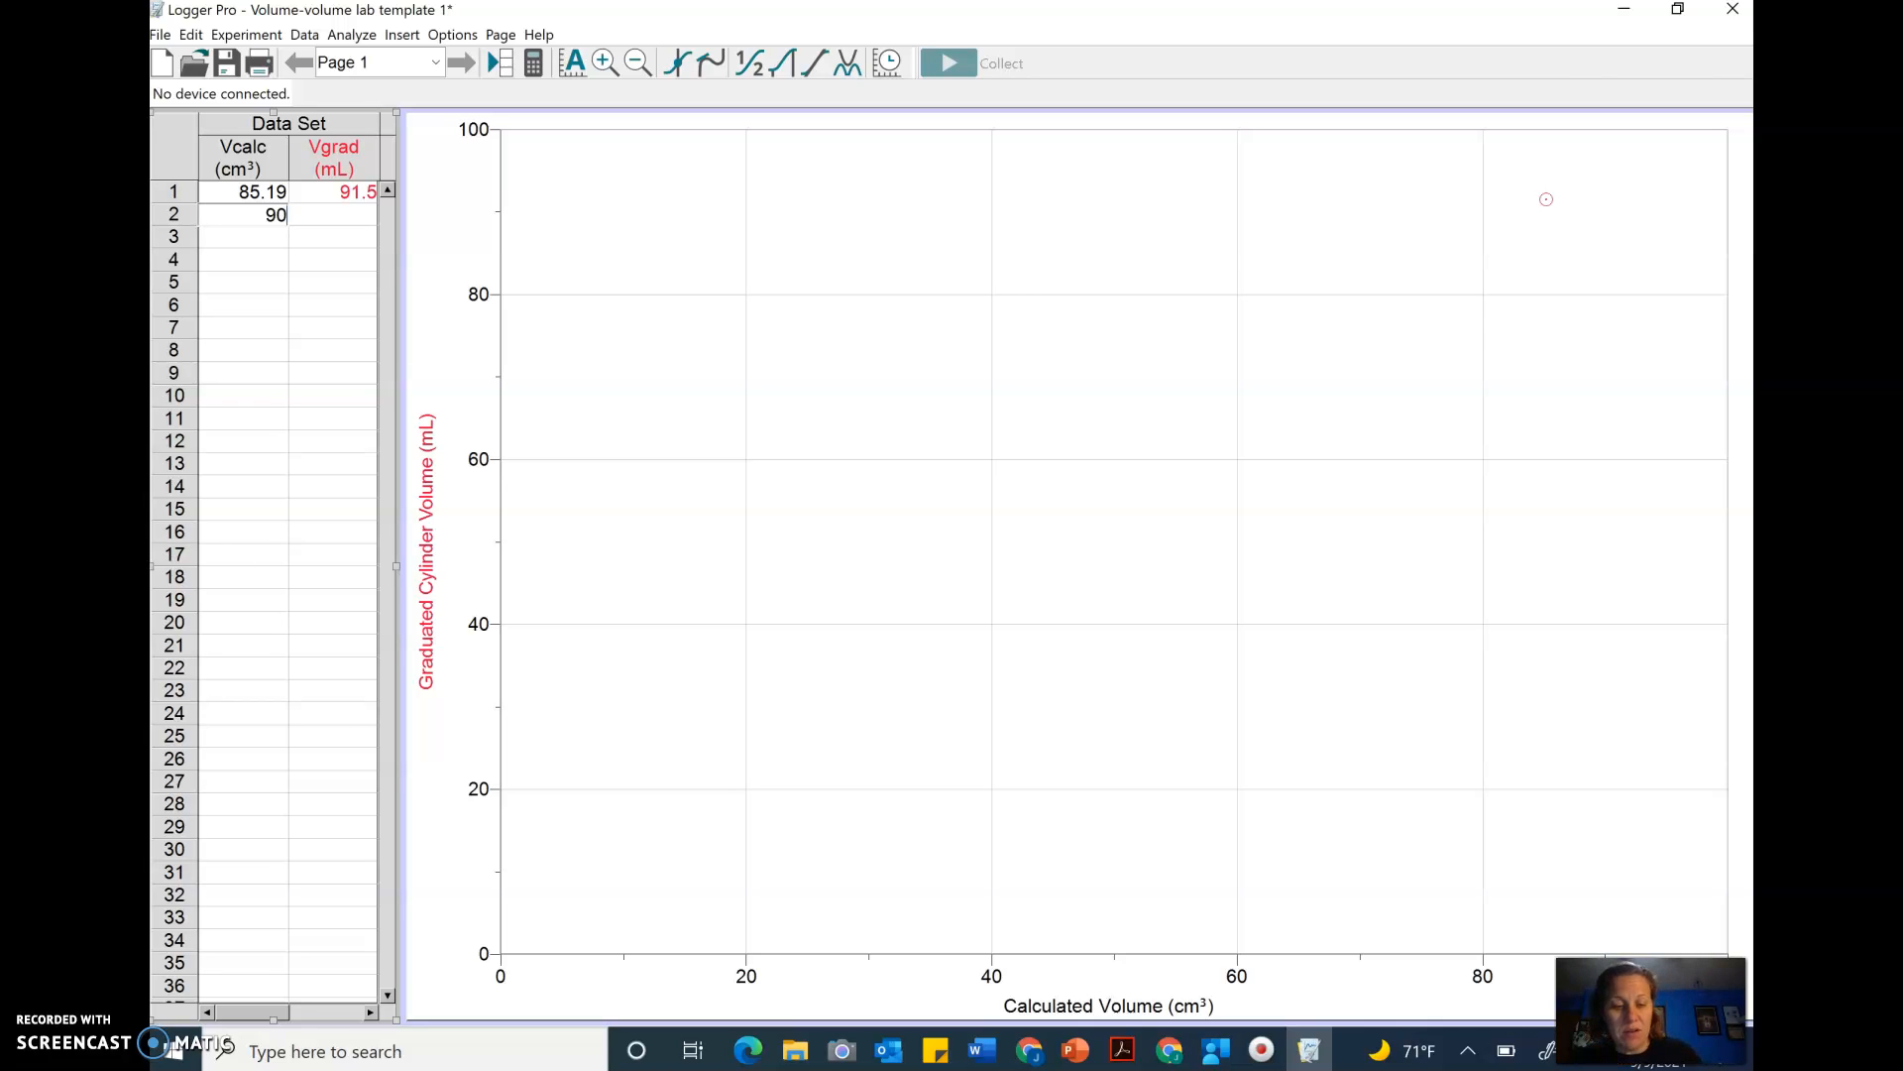
pyautogui.write('.80')
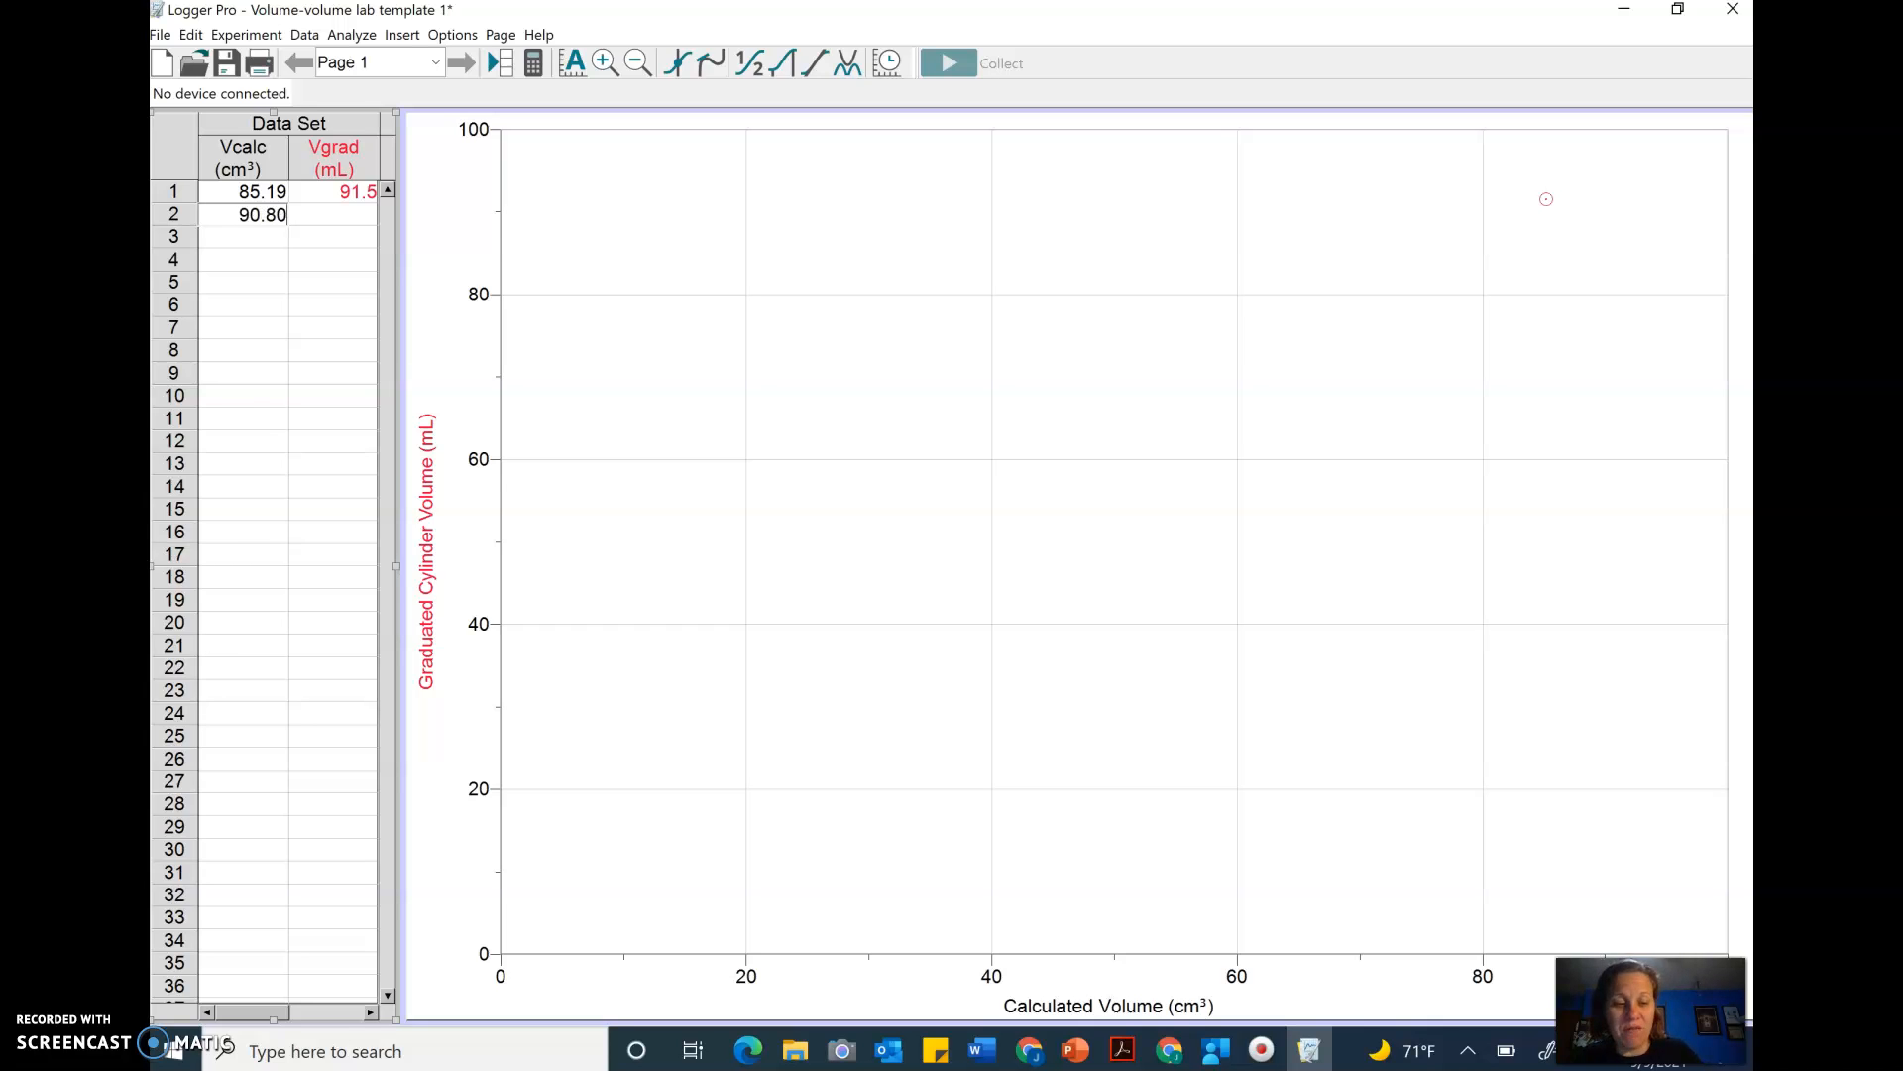
pyautogui.press('Tab')
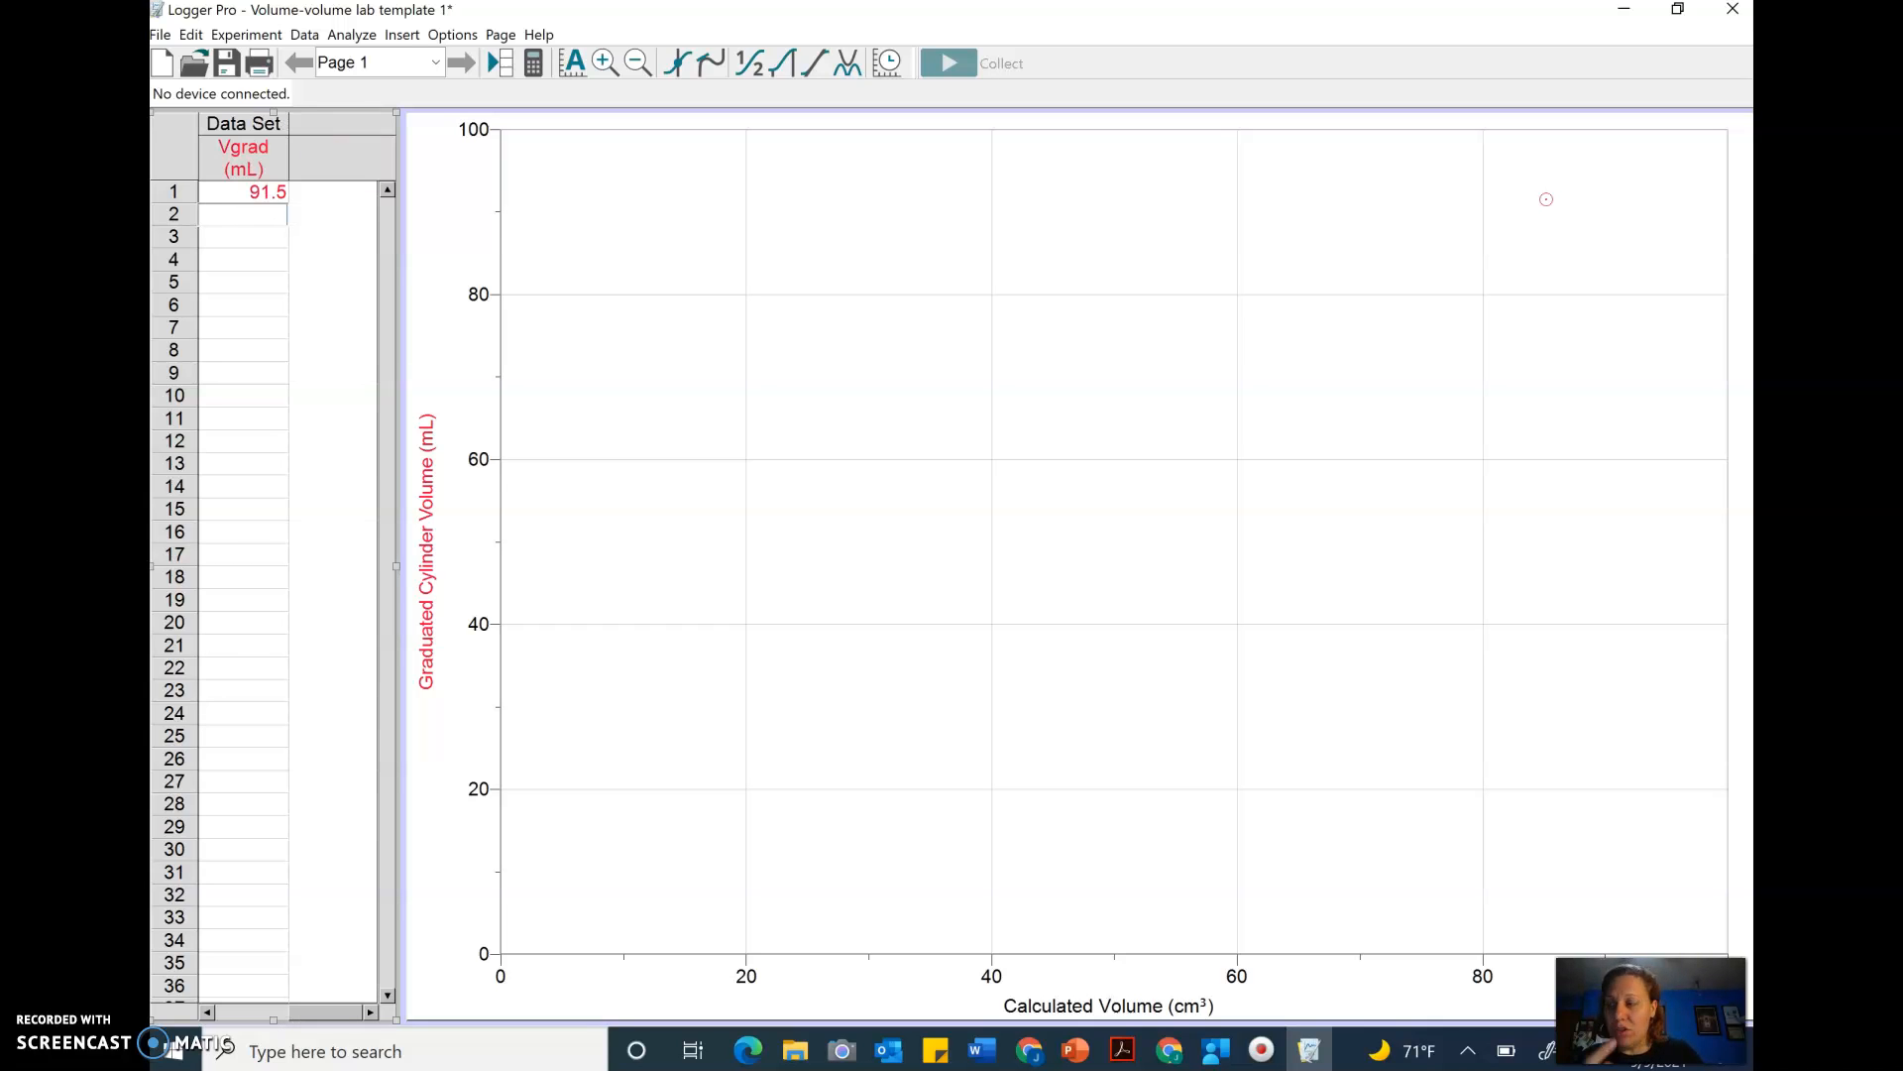
pyautogui.write('9')
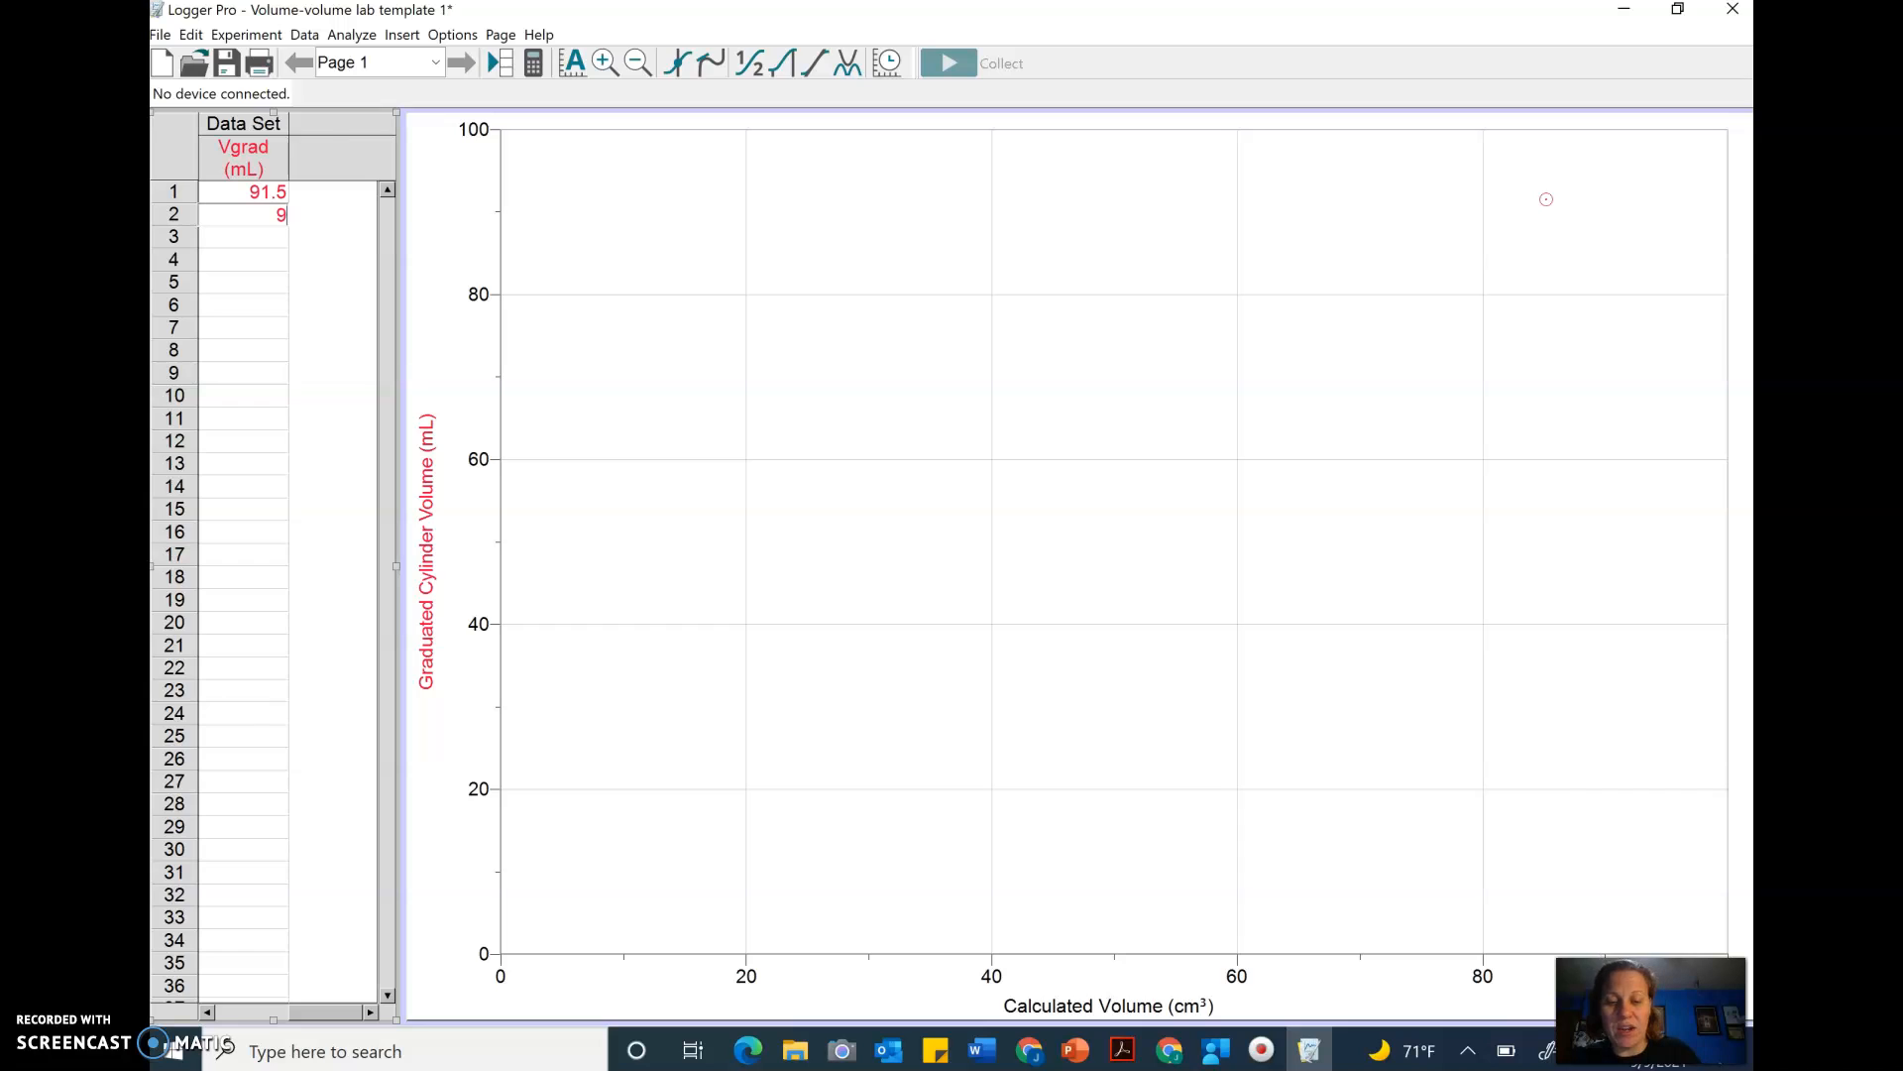
pyautogui.write('5.1')
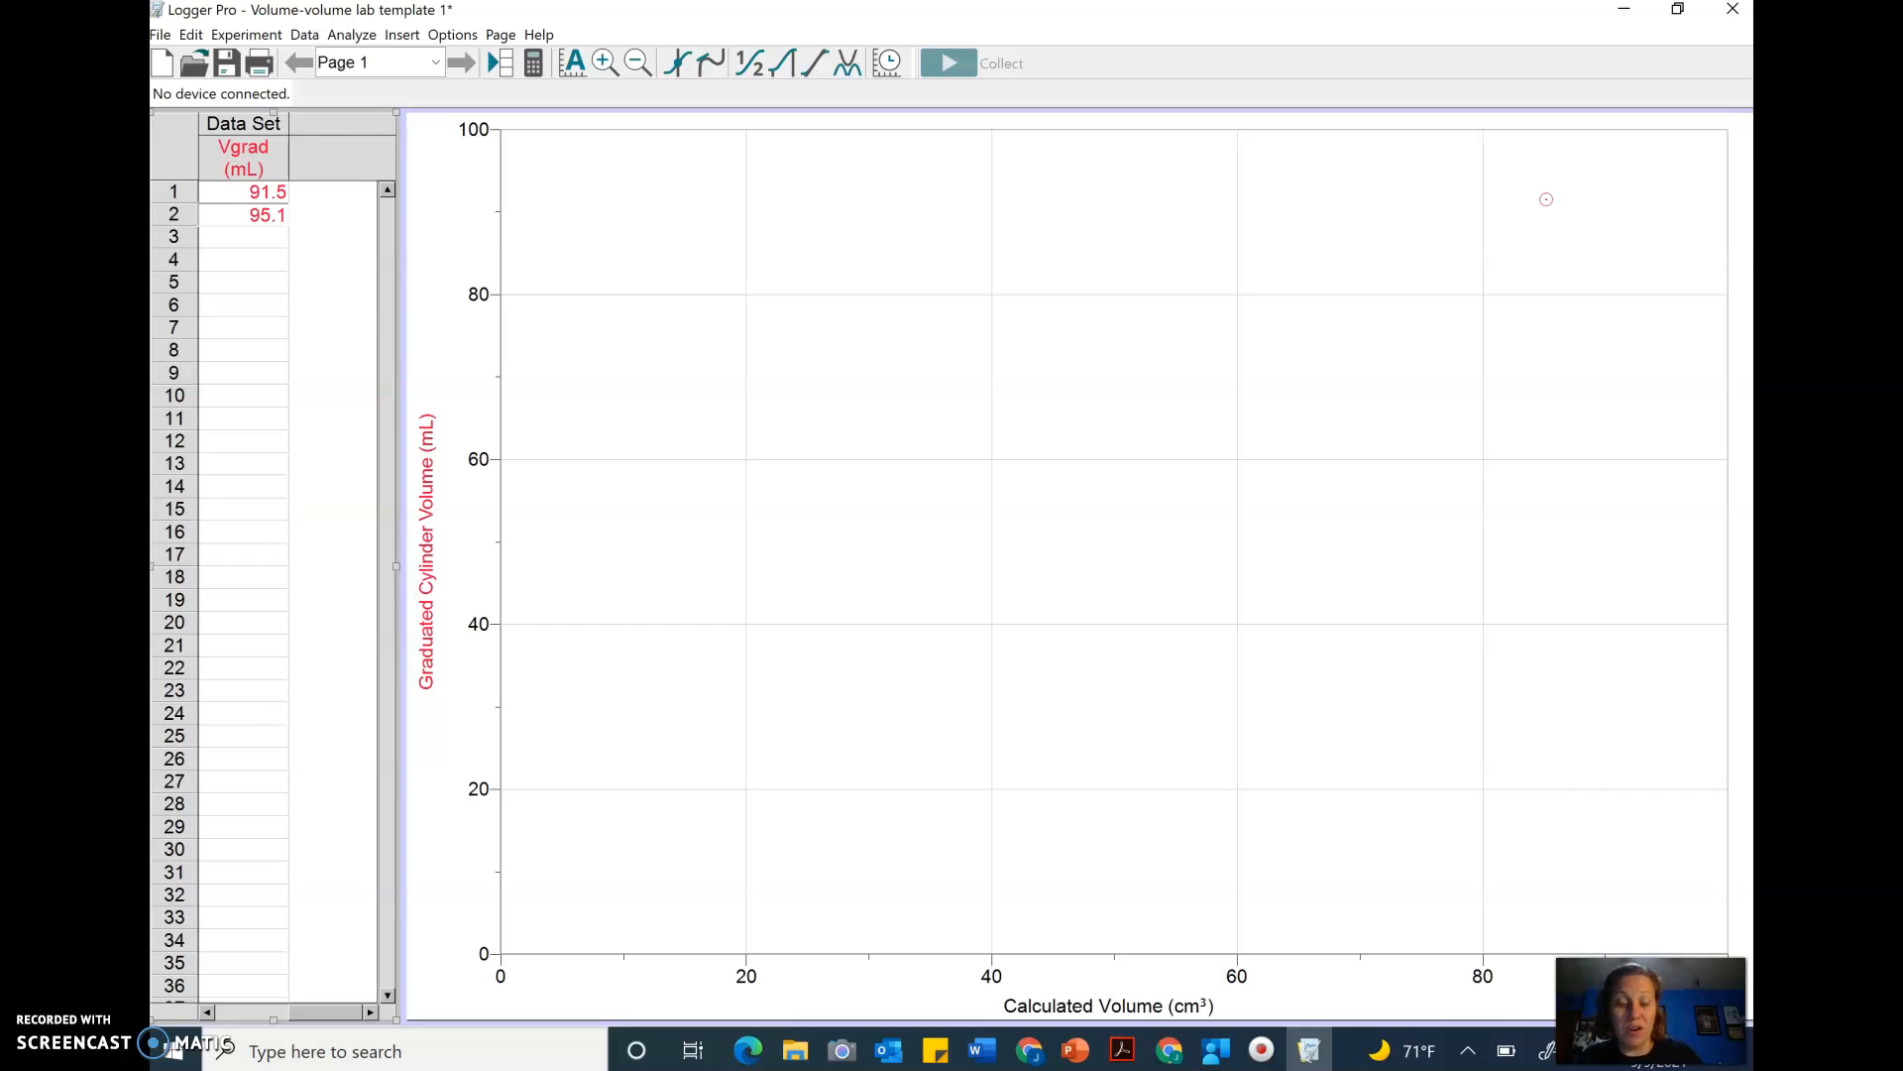
pyautogui.press('Return')
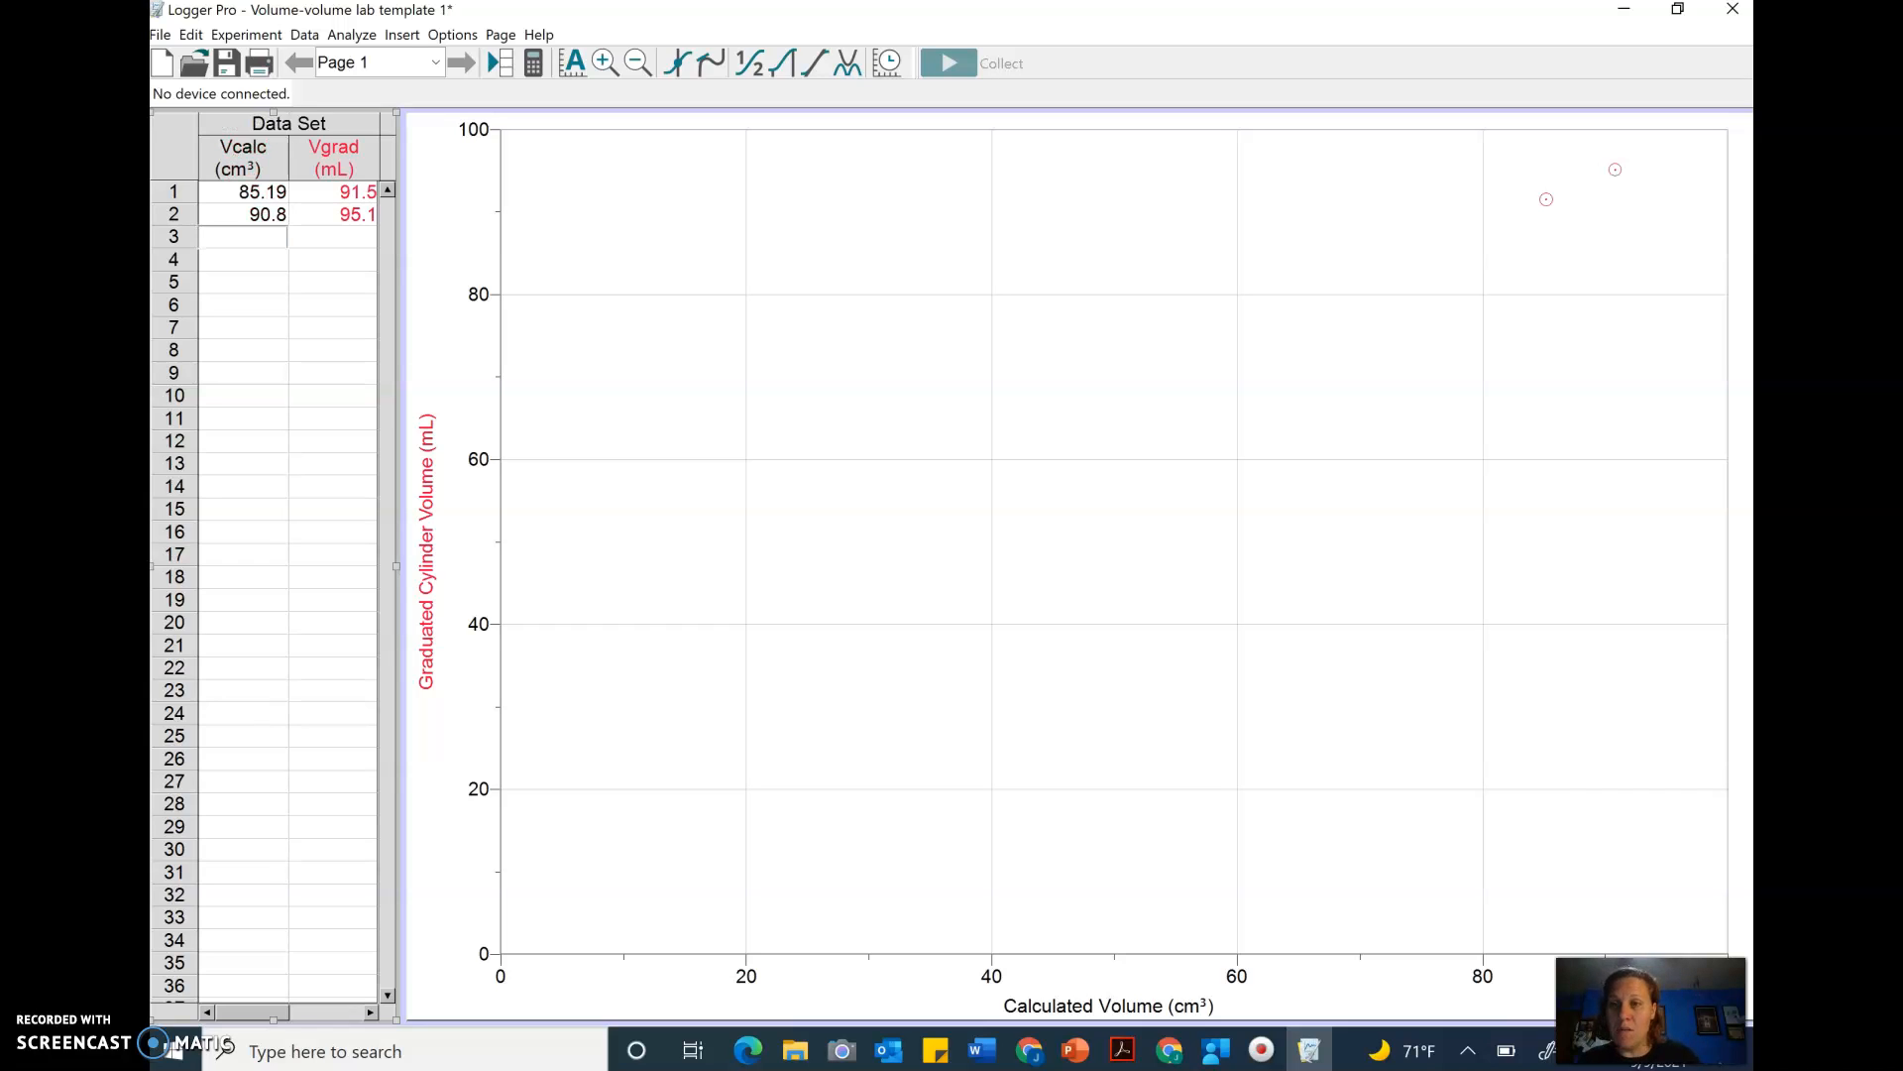
# - Enter the third data row: calculated volume 7.56 and graduated cylinder volume 8.9
pyautogui.write('7.56')
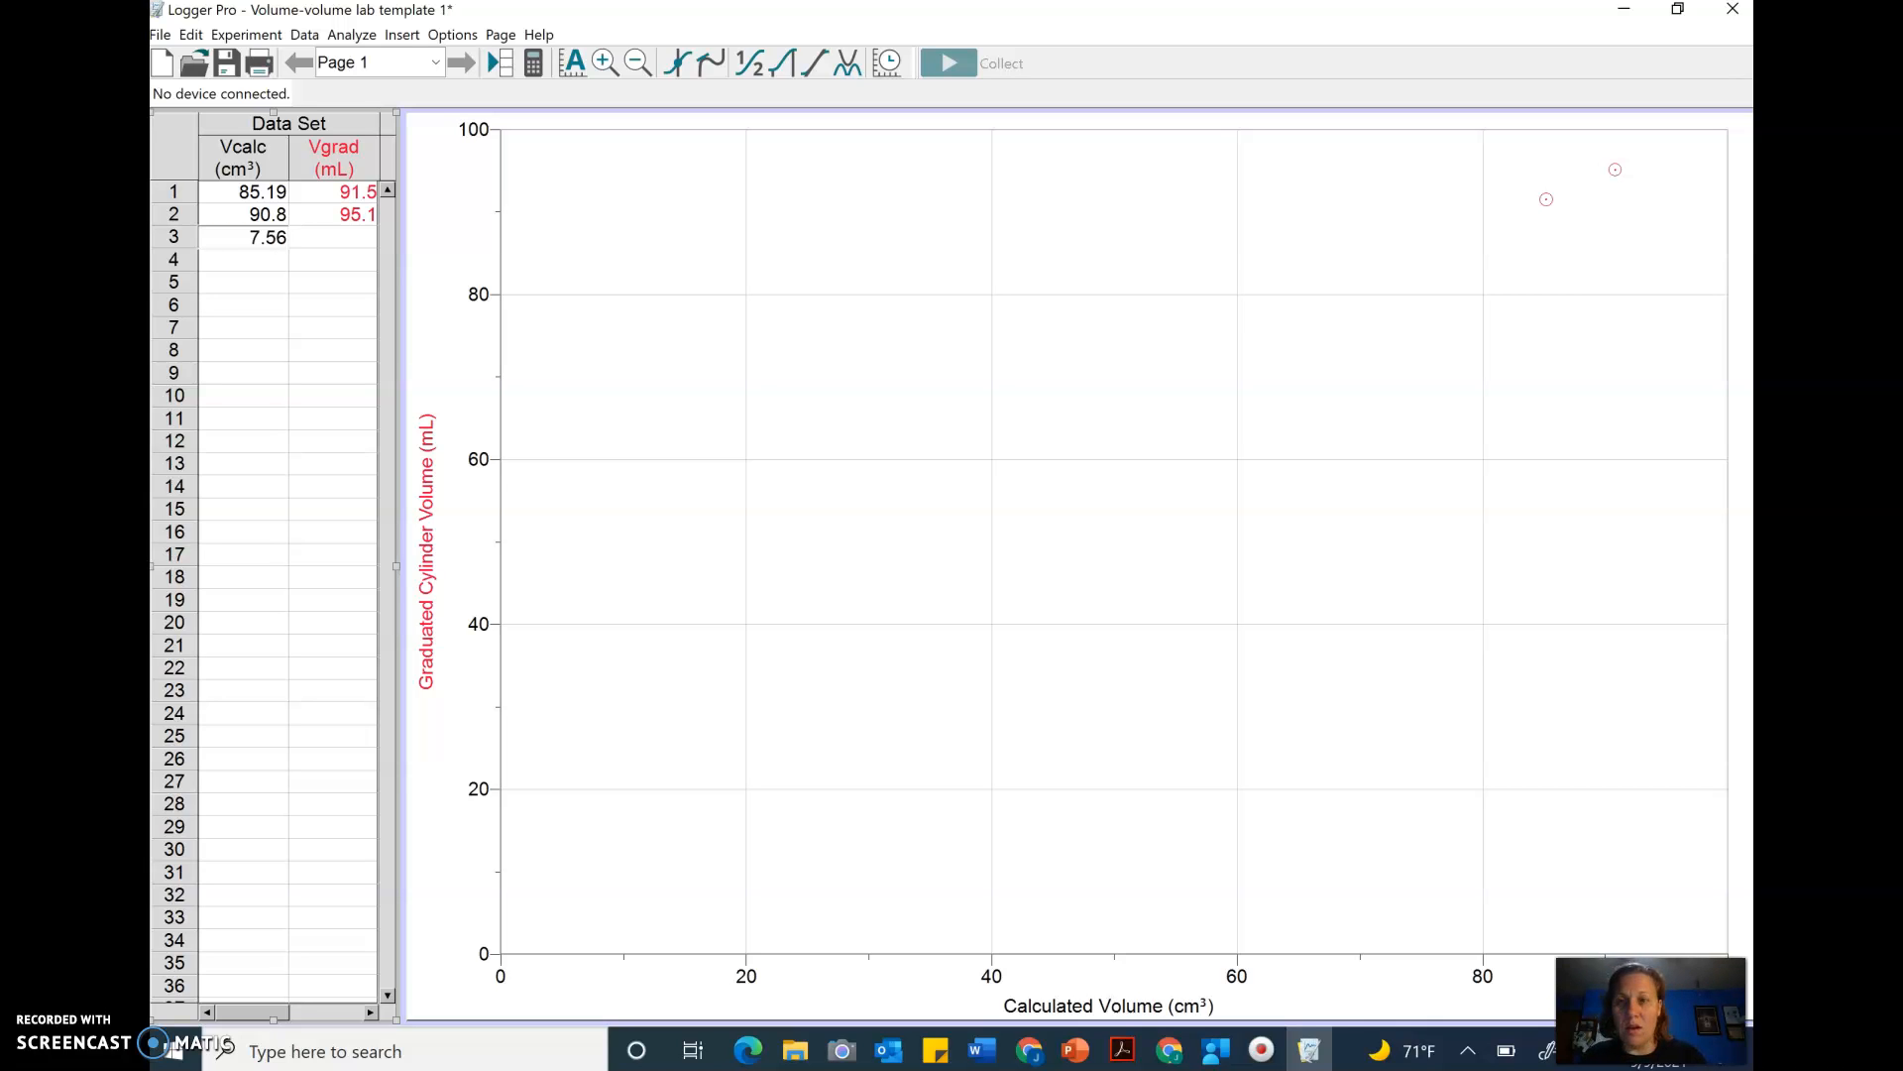
pyautogui.press('Tab')
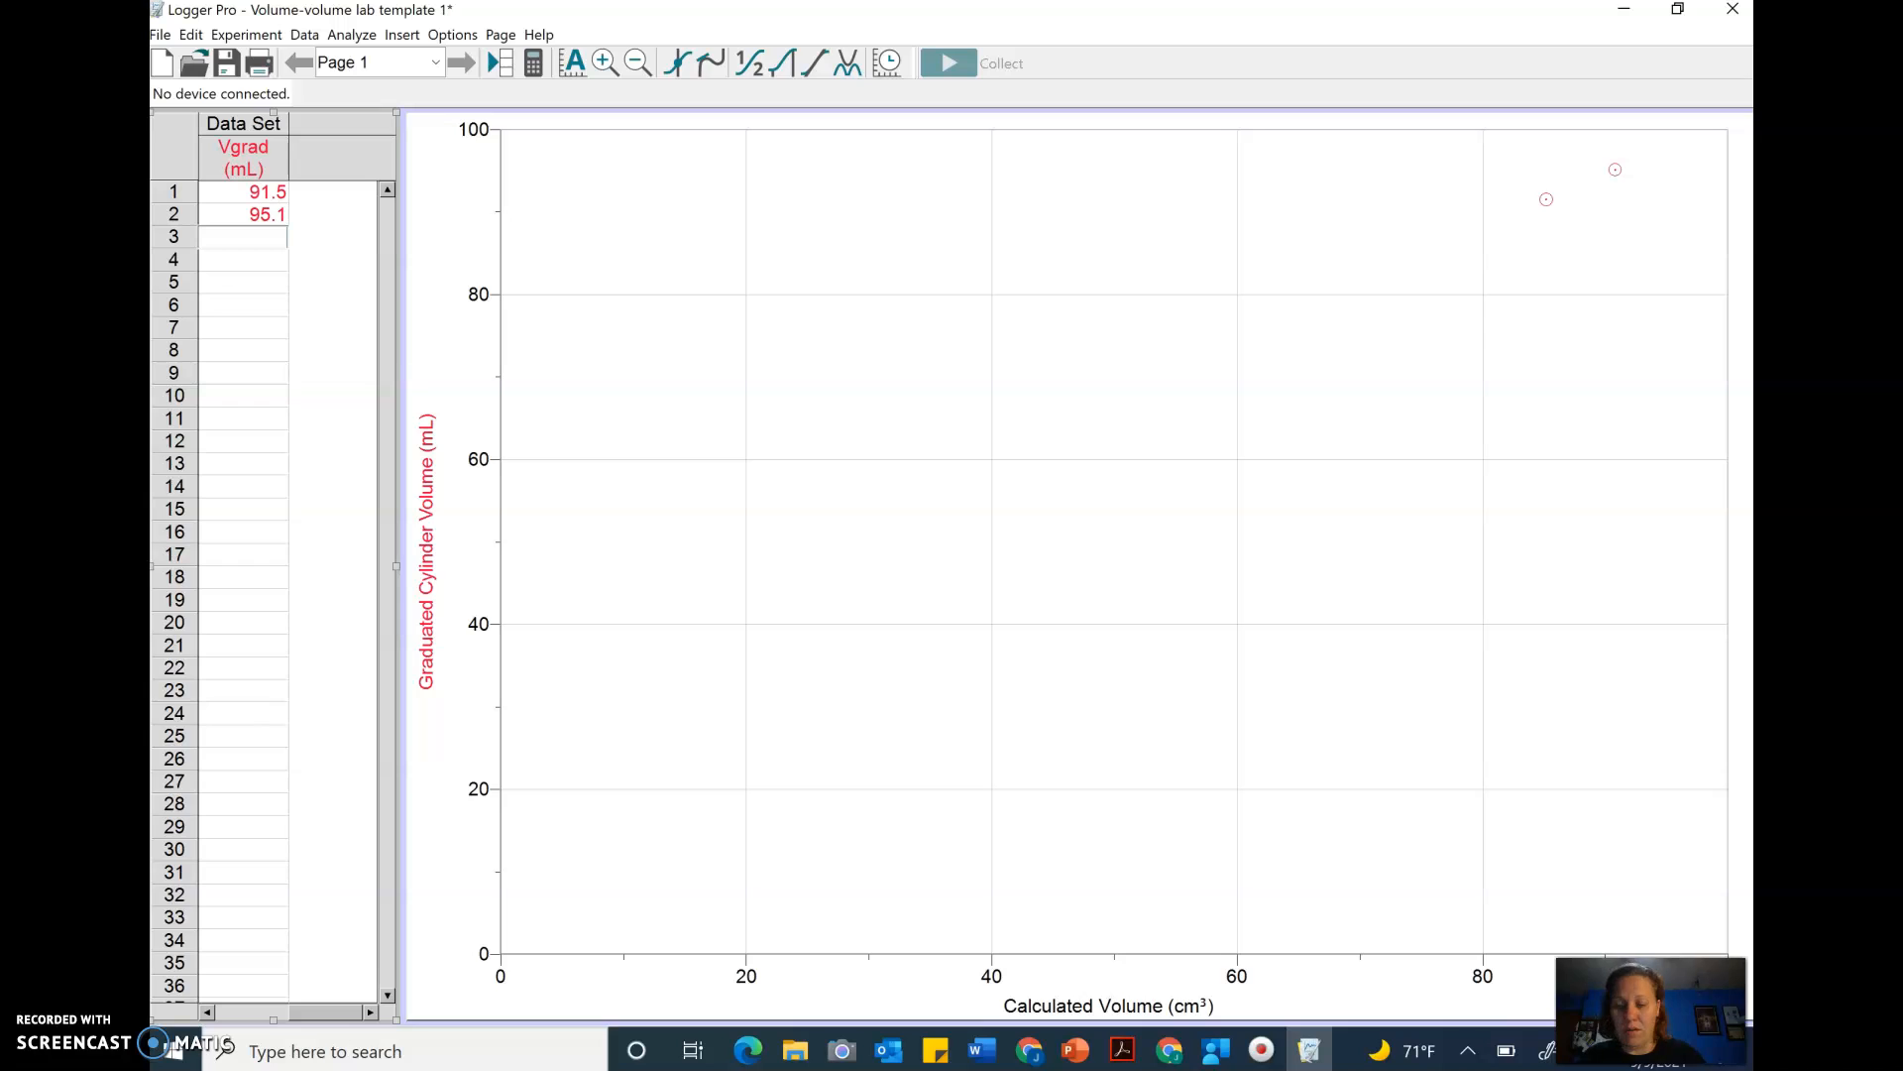
pyautogui.write('8.9')
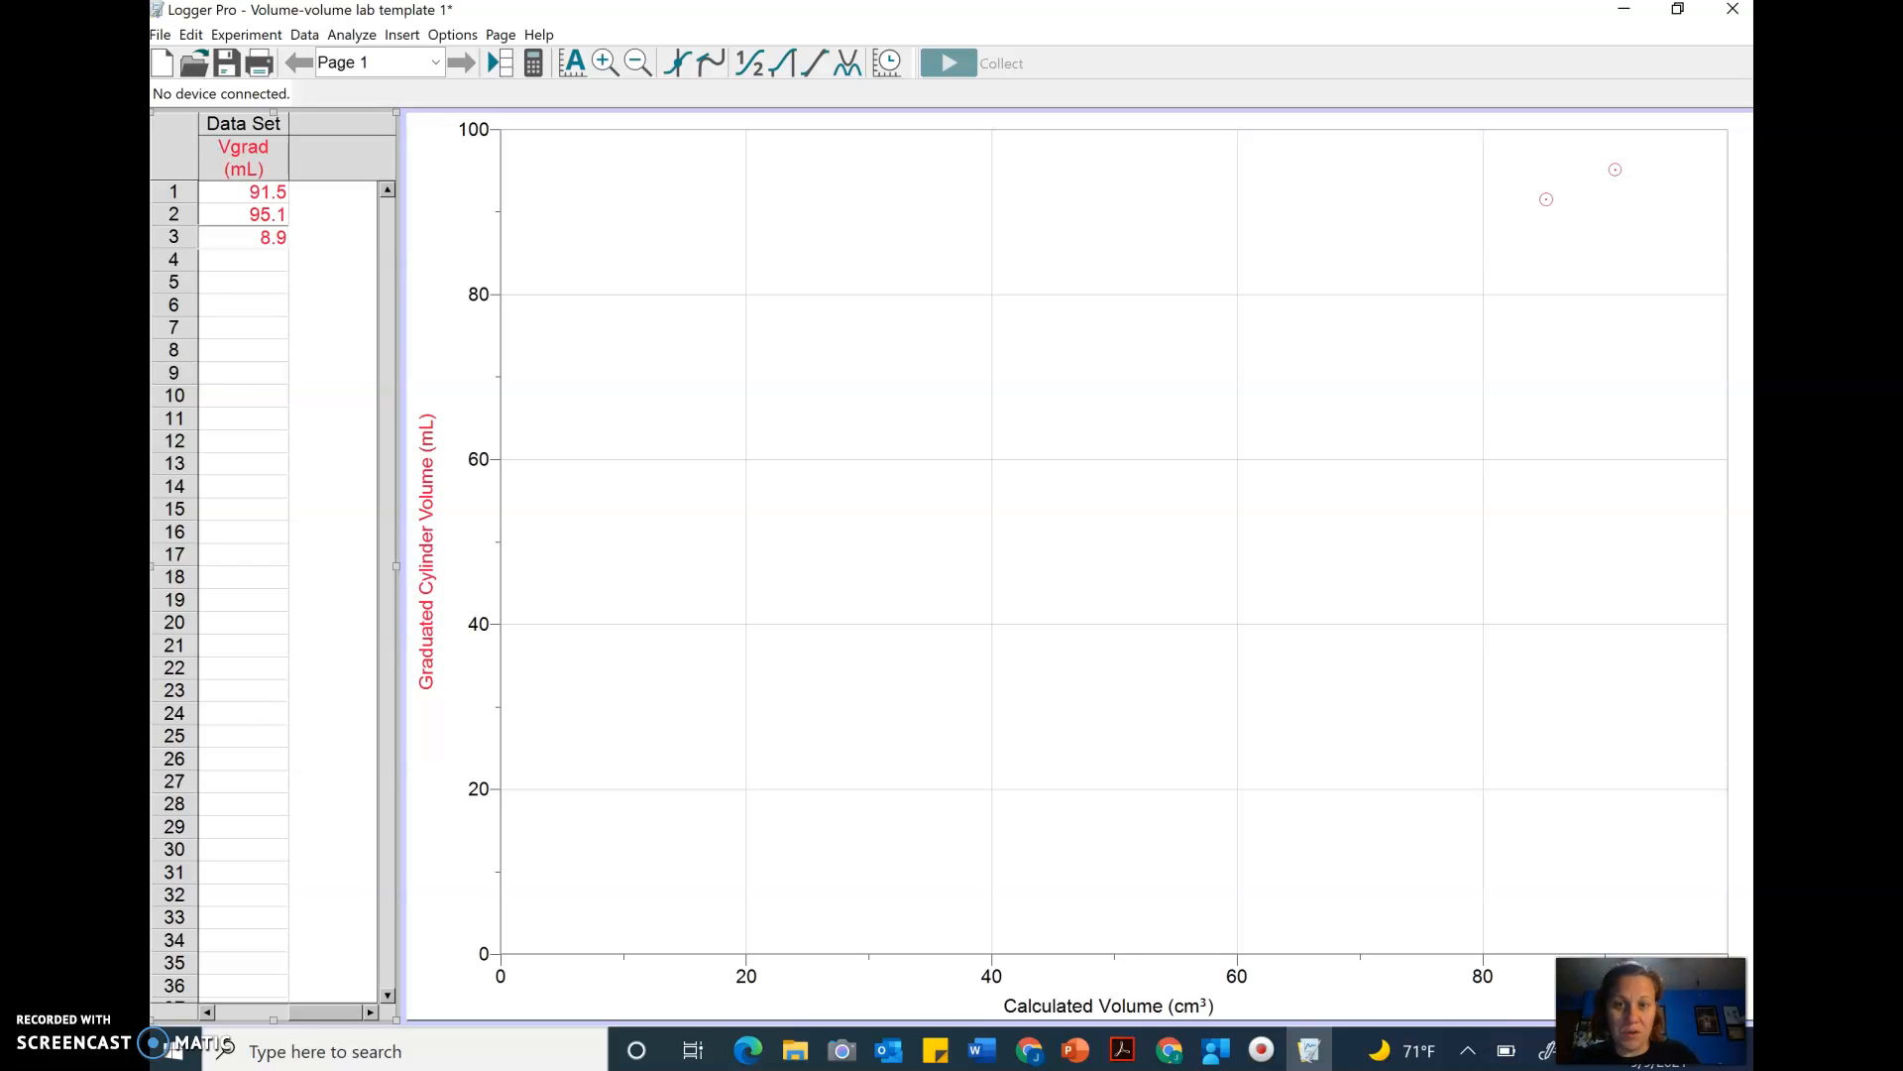
pyautogui.press('Return')
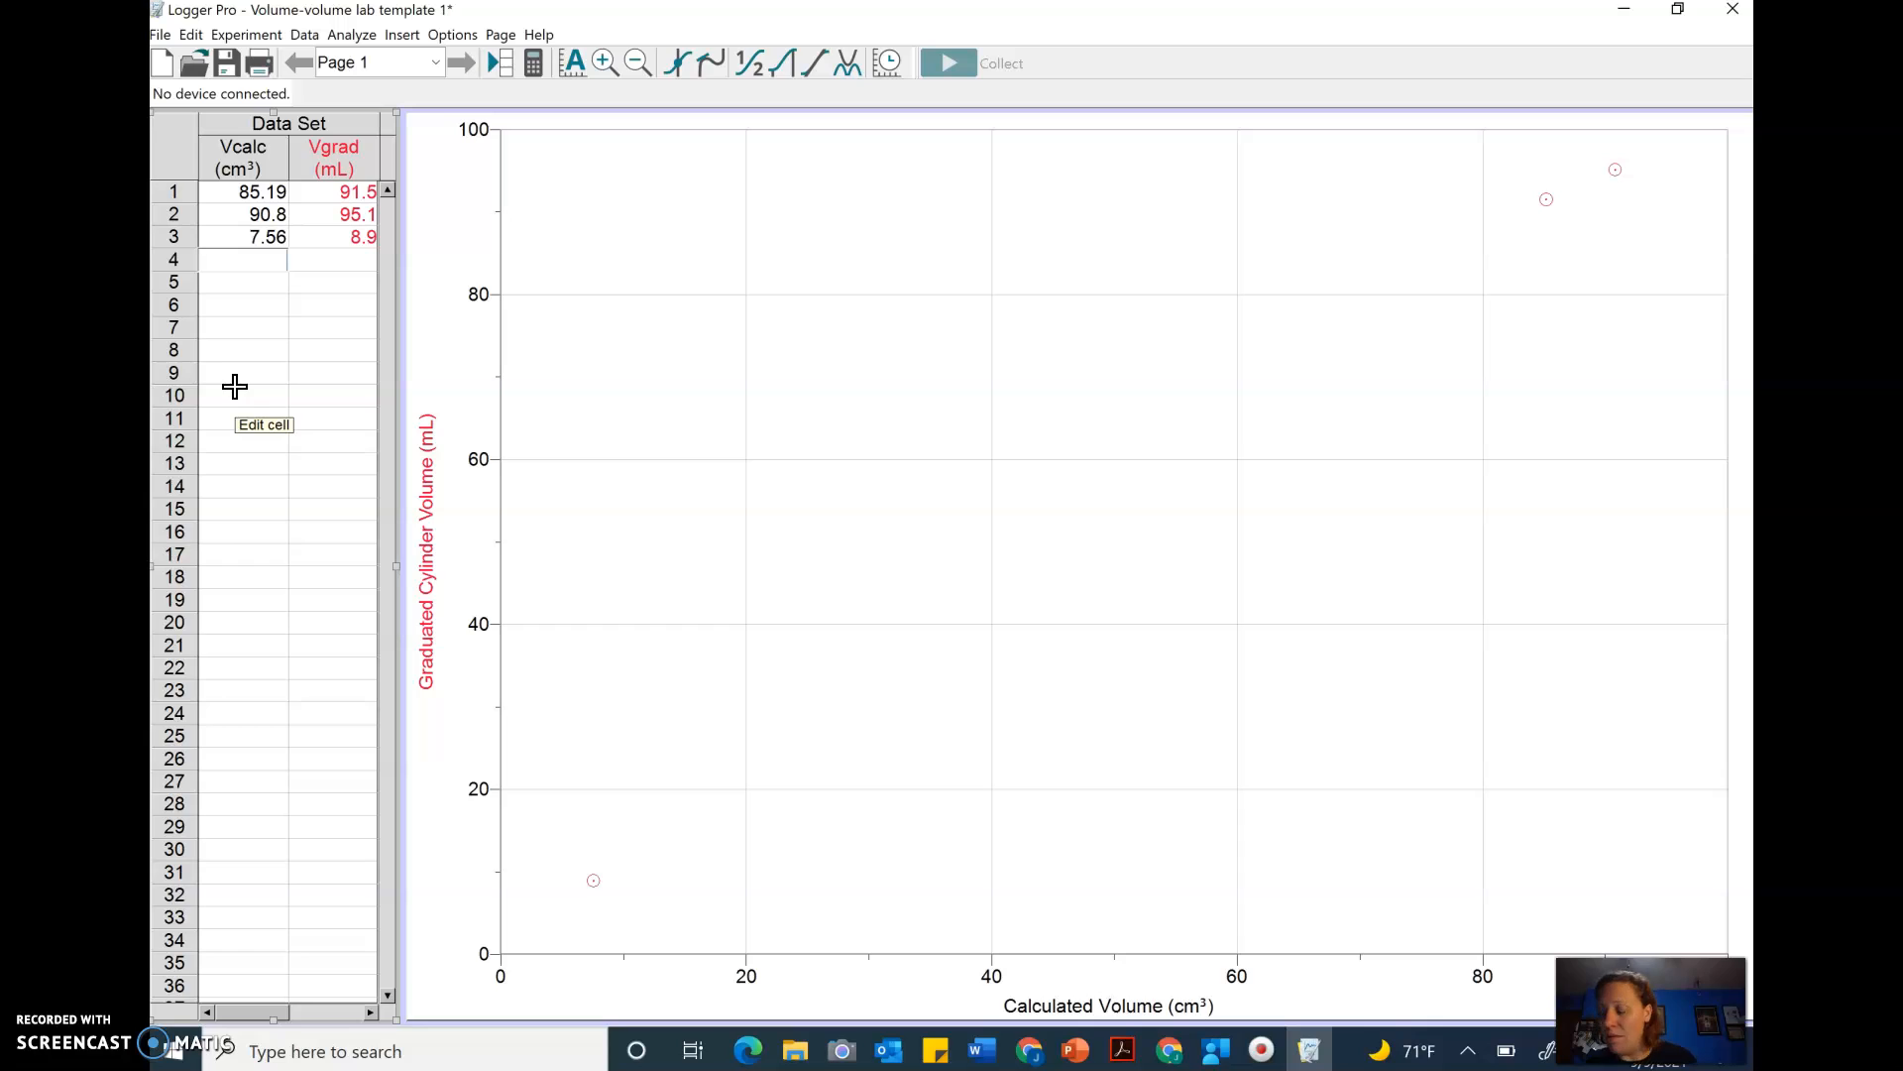
# - Enter the fourth data row: calculated volume 19.44 and graduated cylinder volume 22.0
pyautogui.write('19.44')
pyautogui.press('Tab')
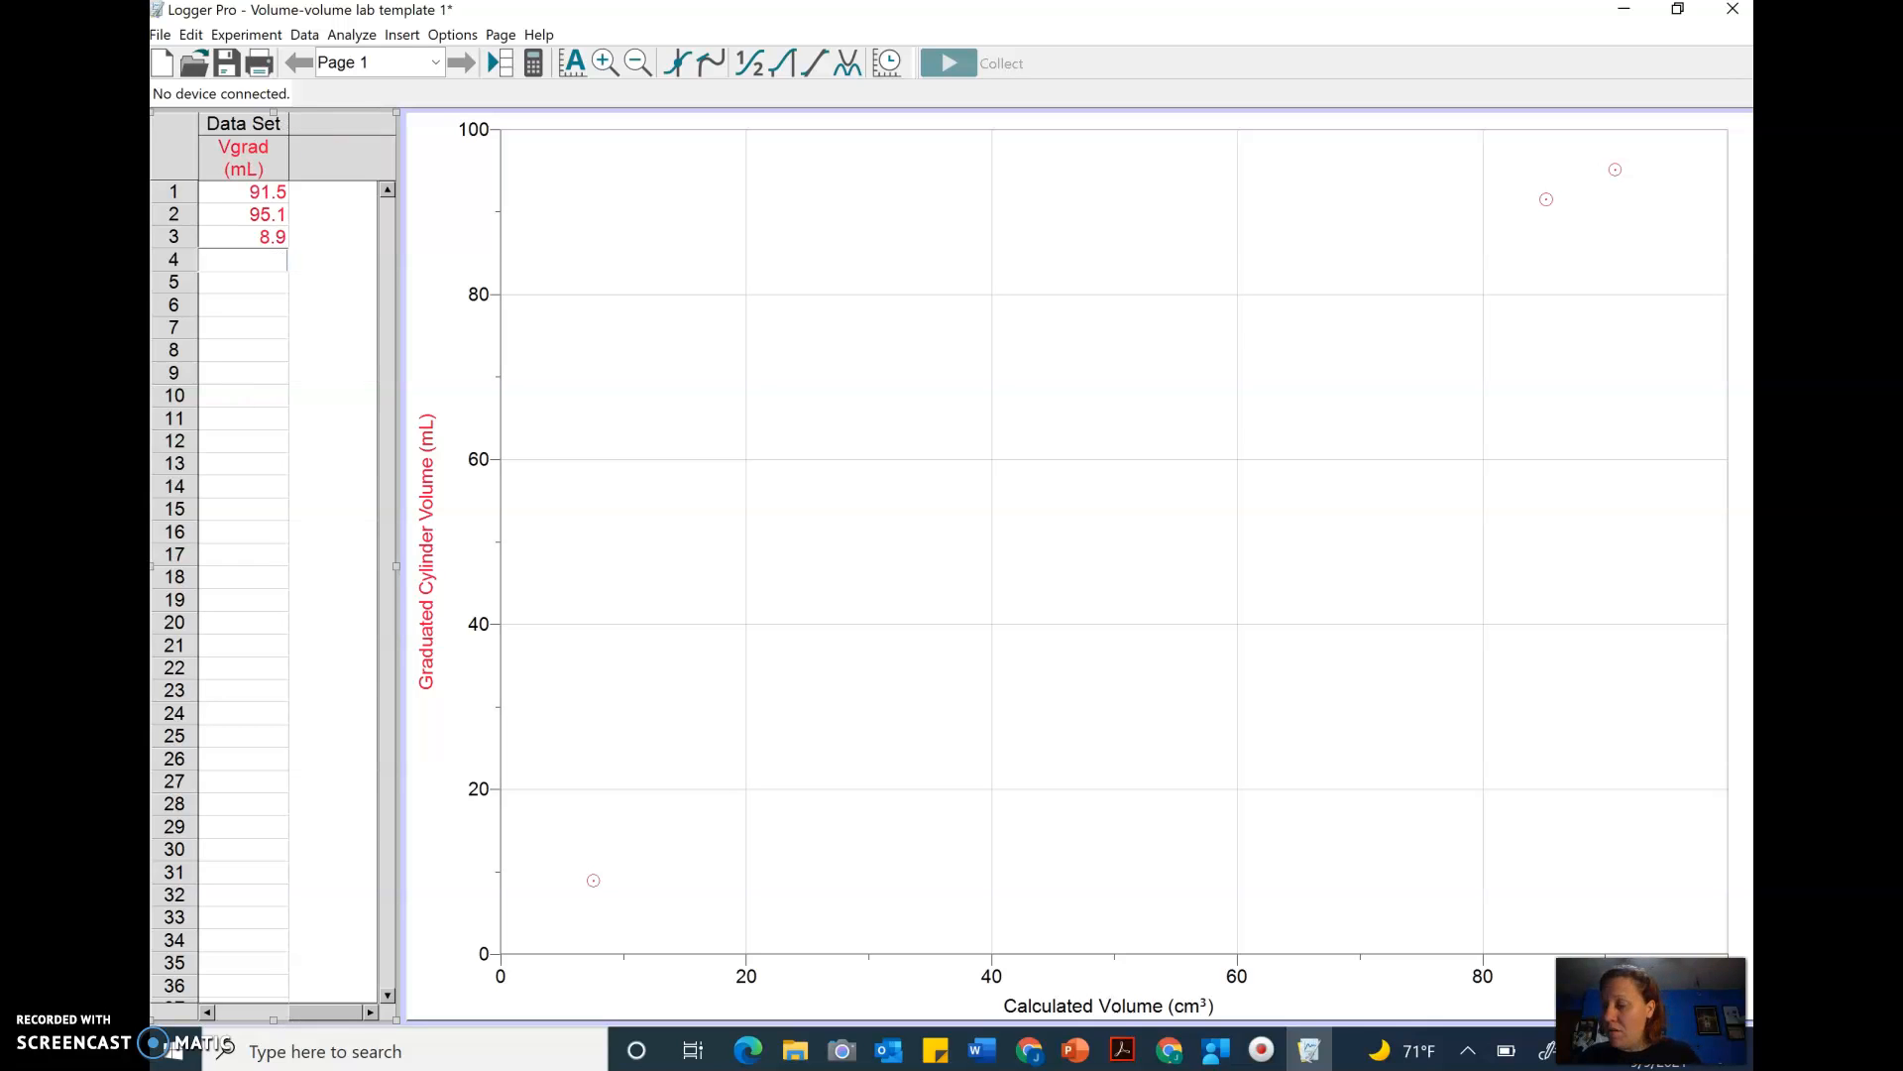
pyautogui.write('22.0')
pyautogui.press('Return')
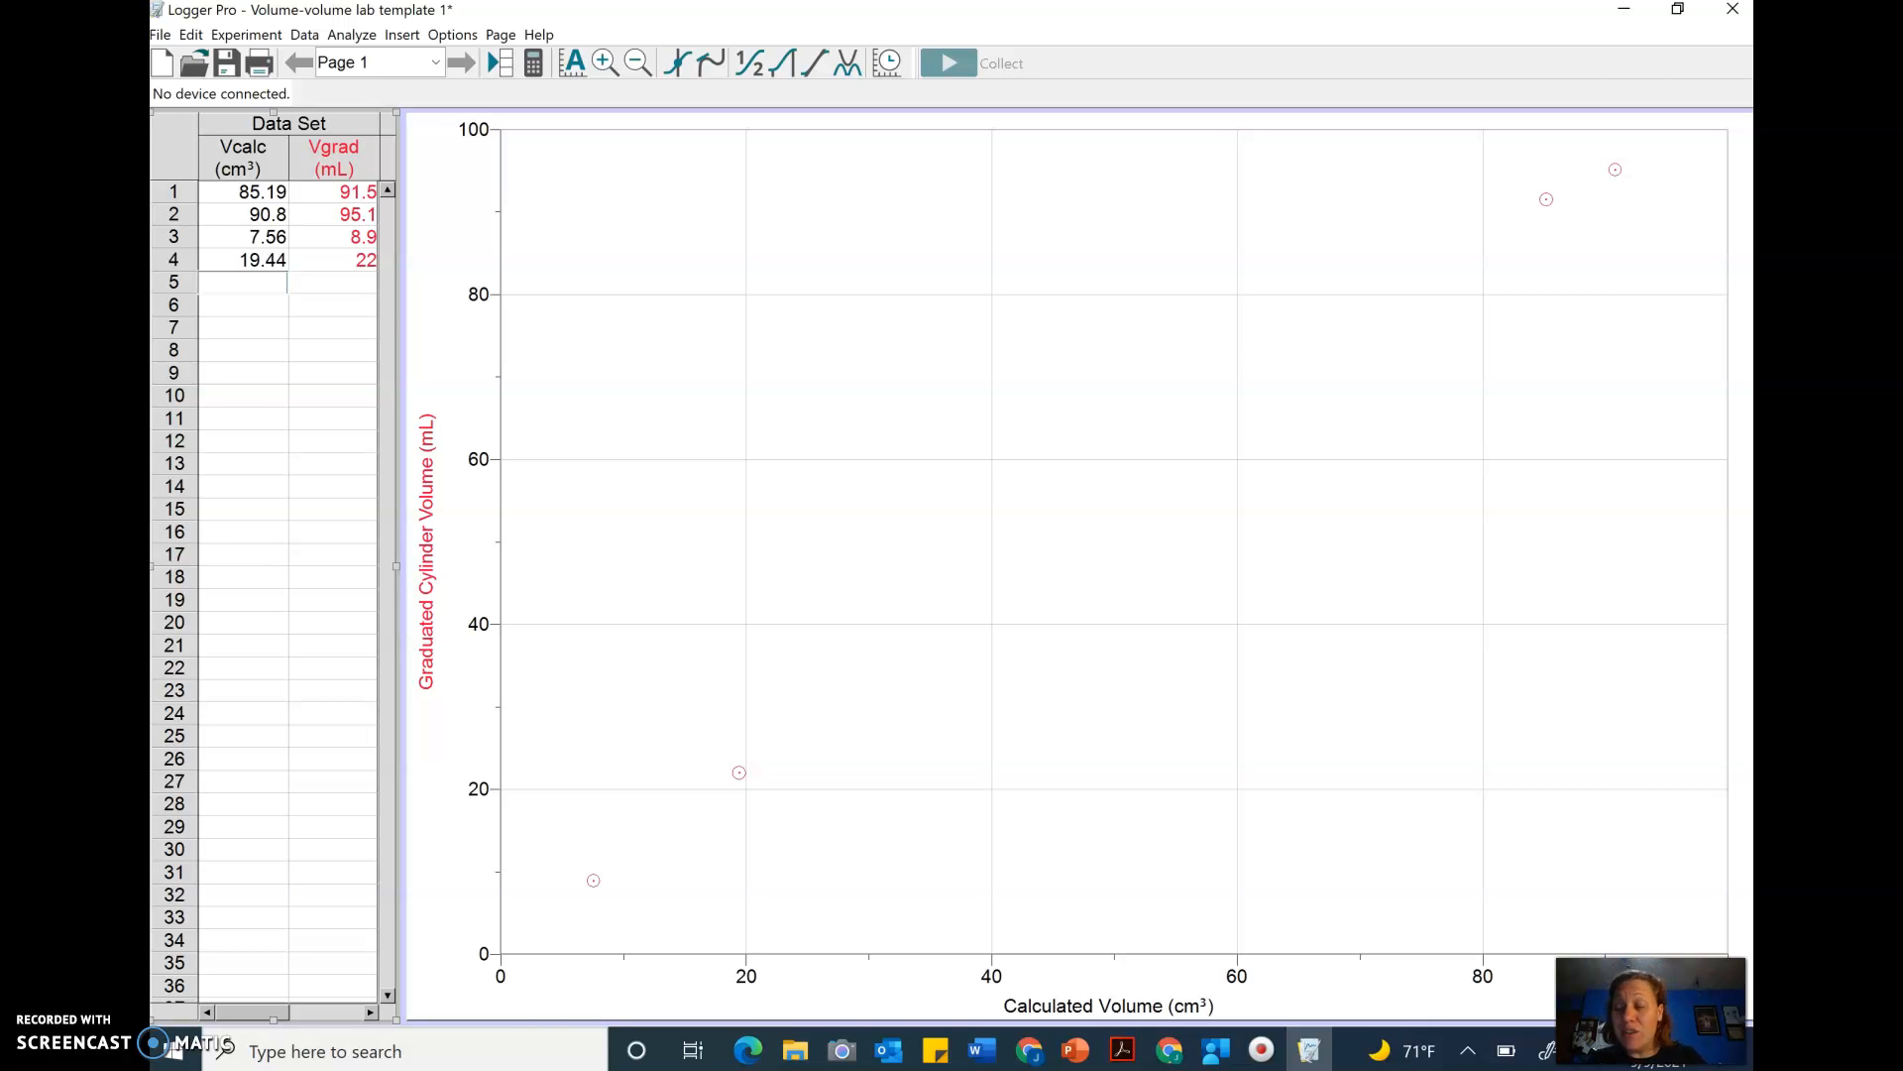
# - Enter the fifth data row: calculated volume 44.32 and graduated cylinder volume 49.0
pyautogui.write('44.32')
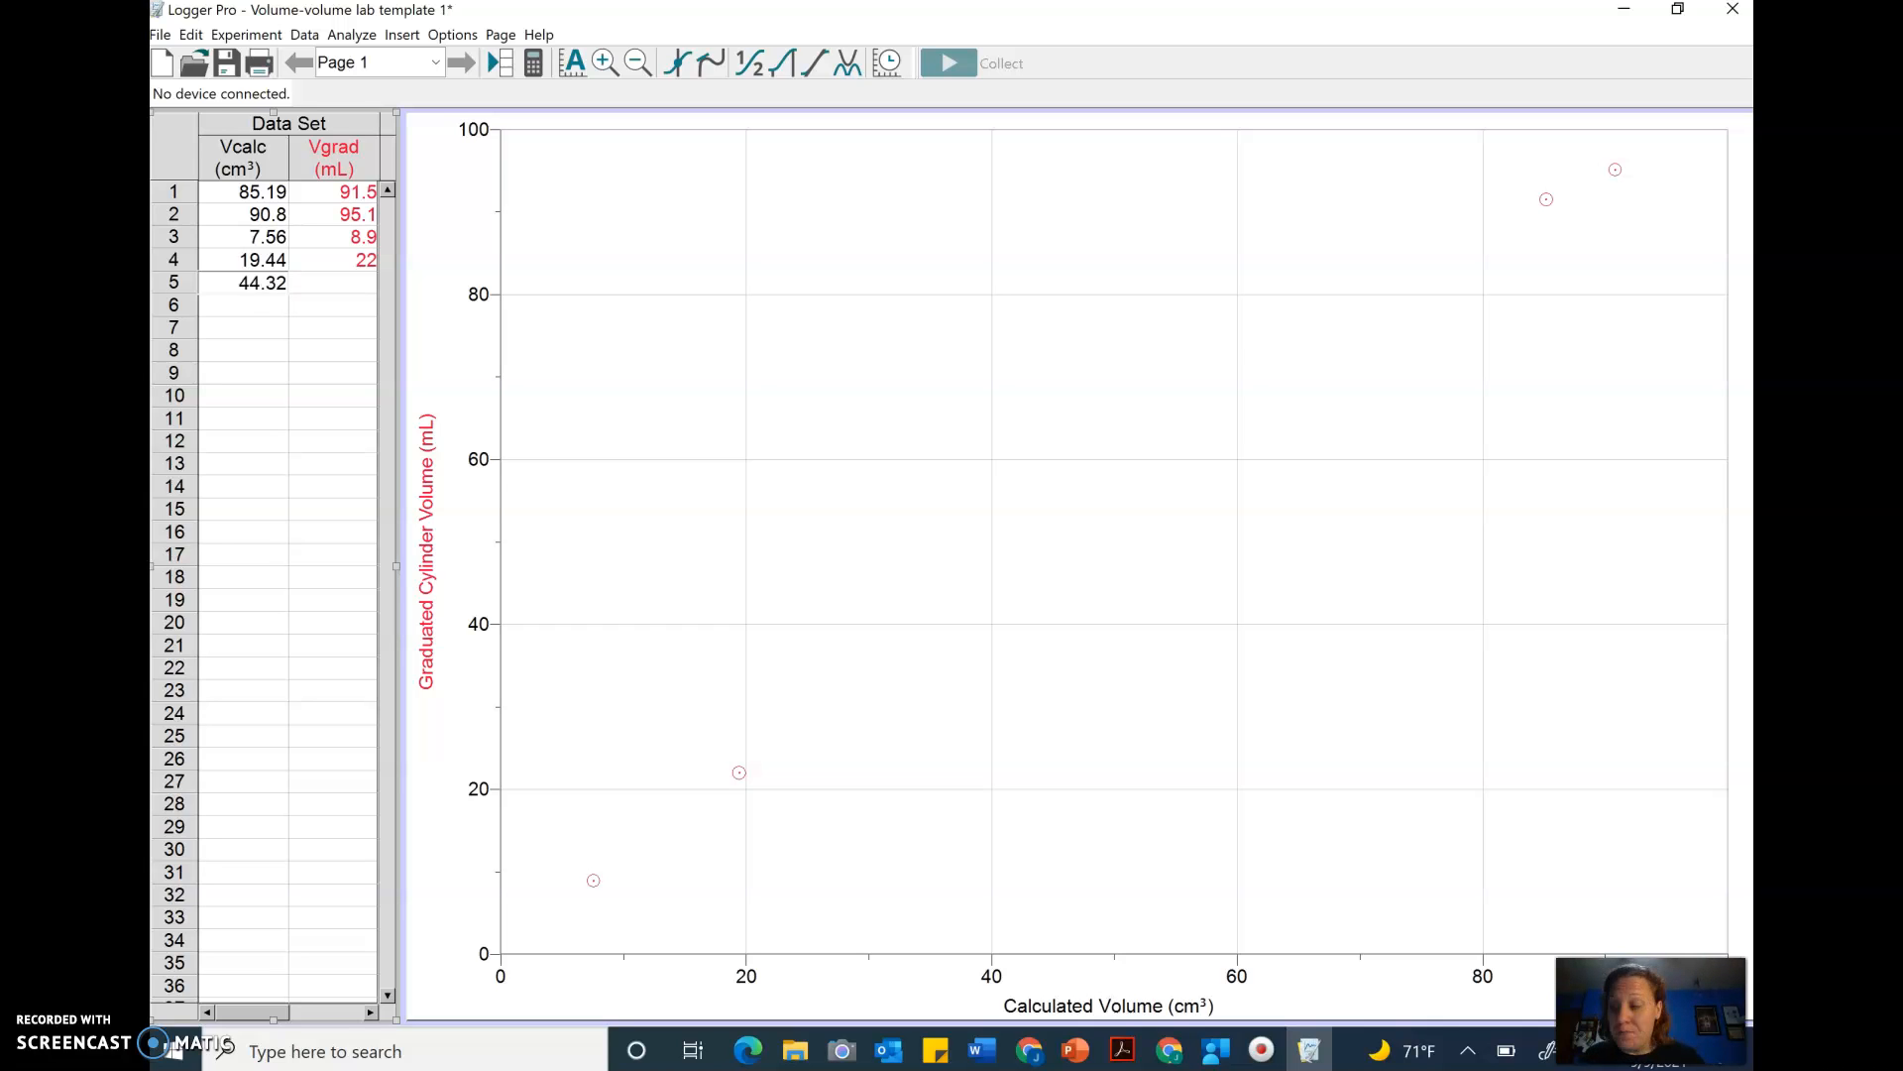
pyautogui.press('Tab')
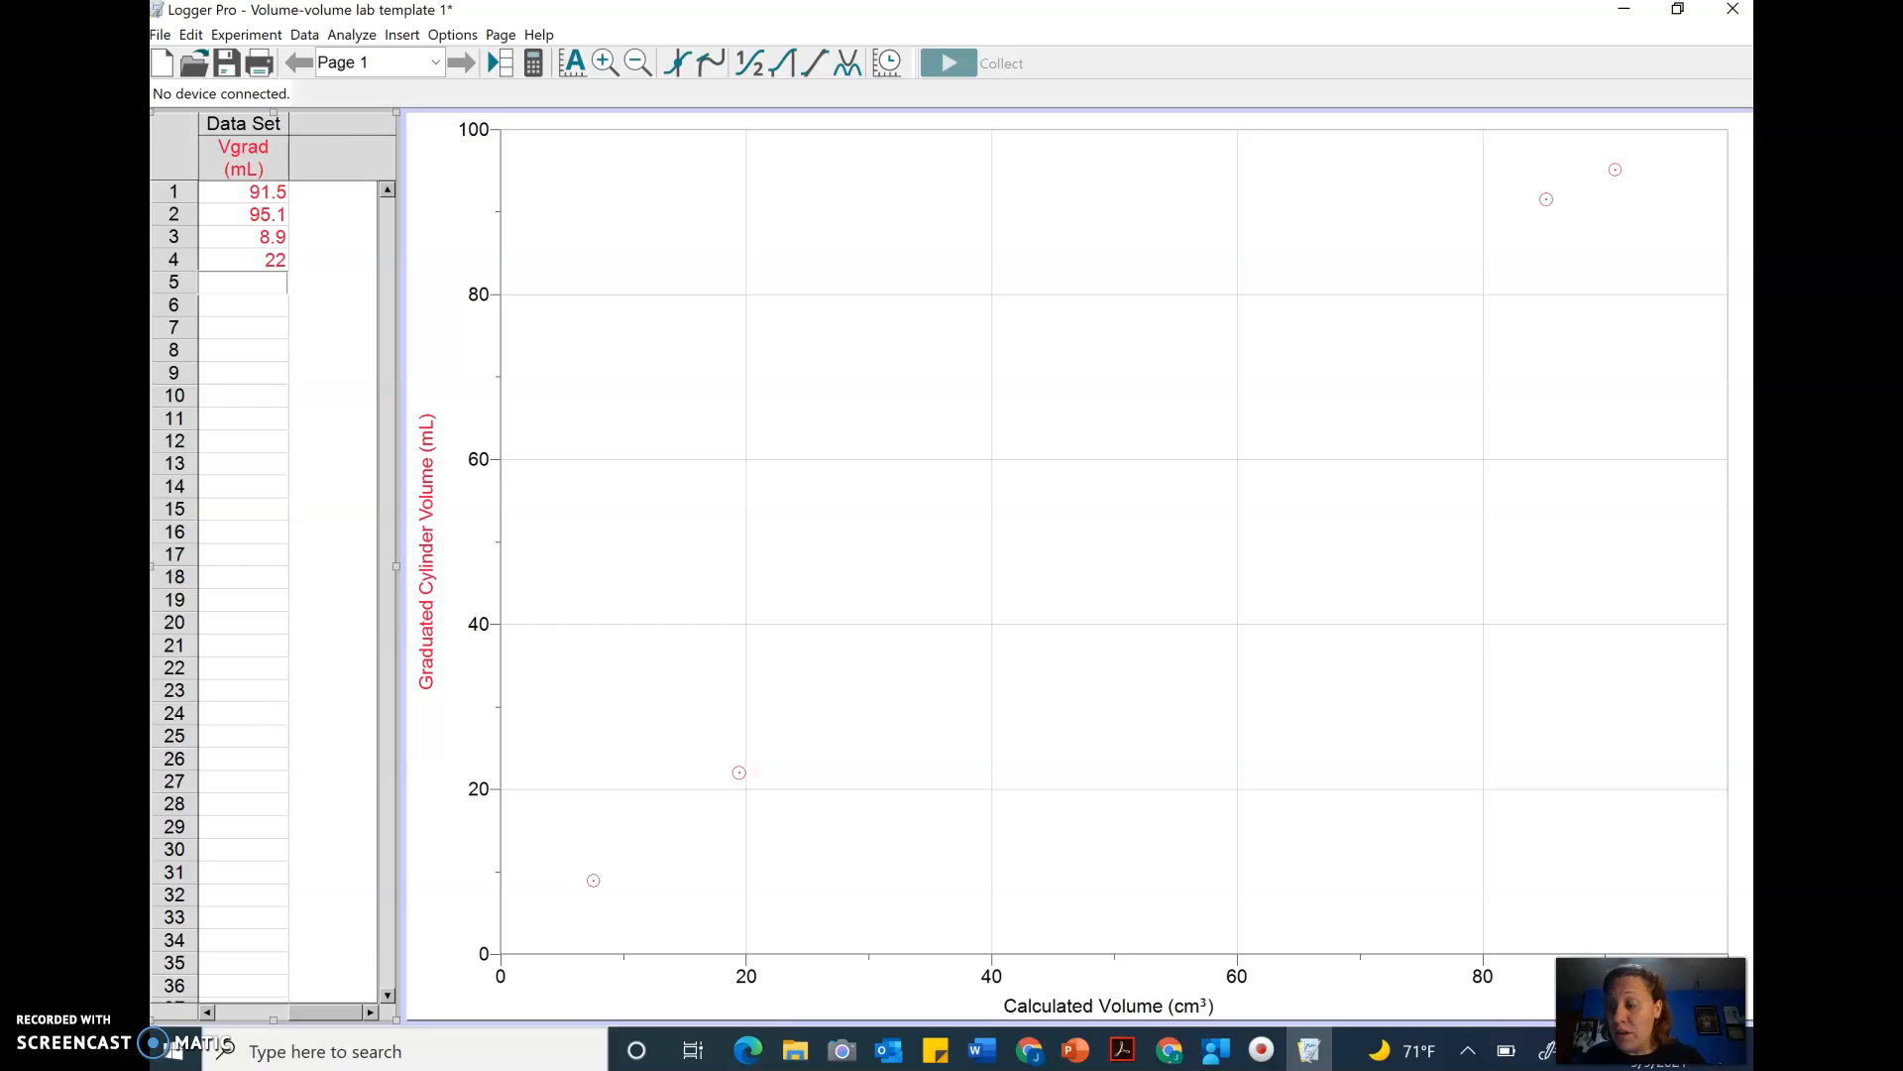
pyautogui.write('49.0')
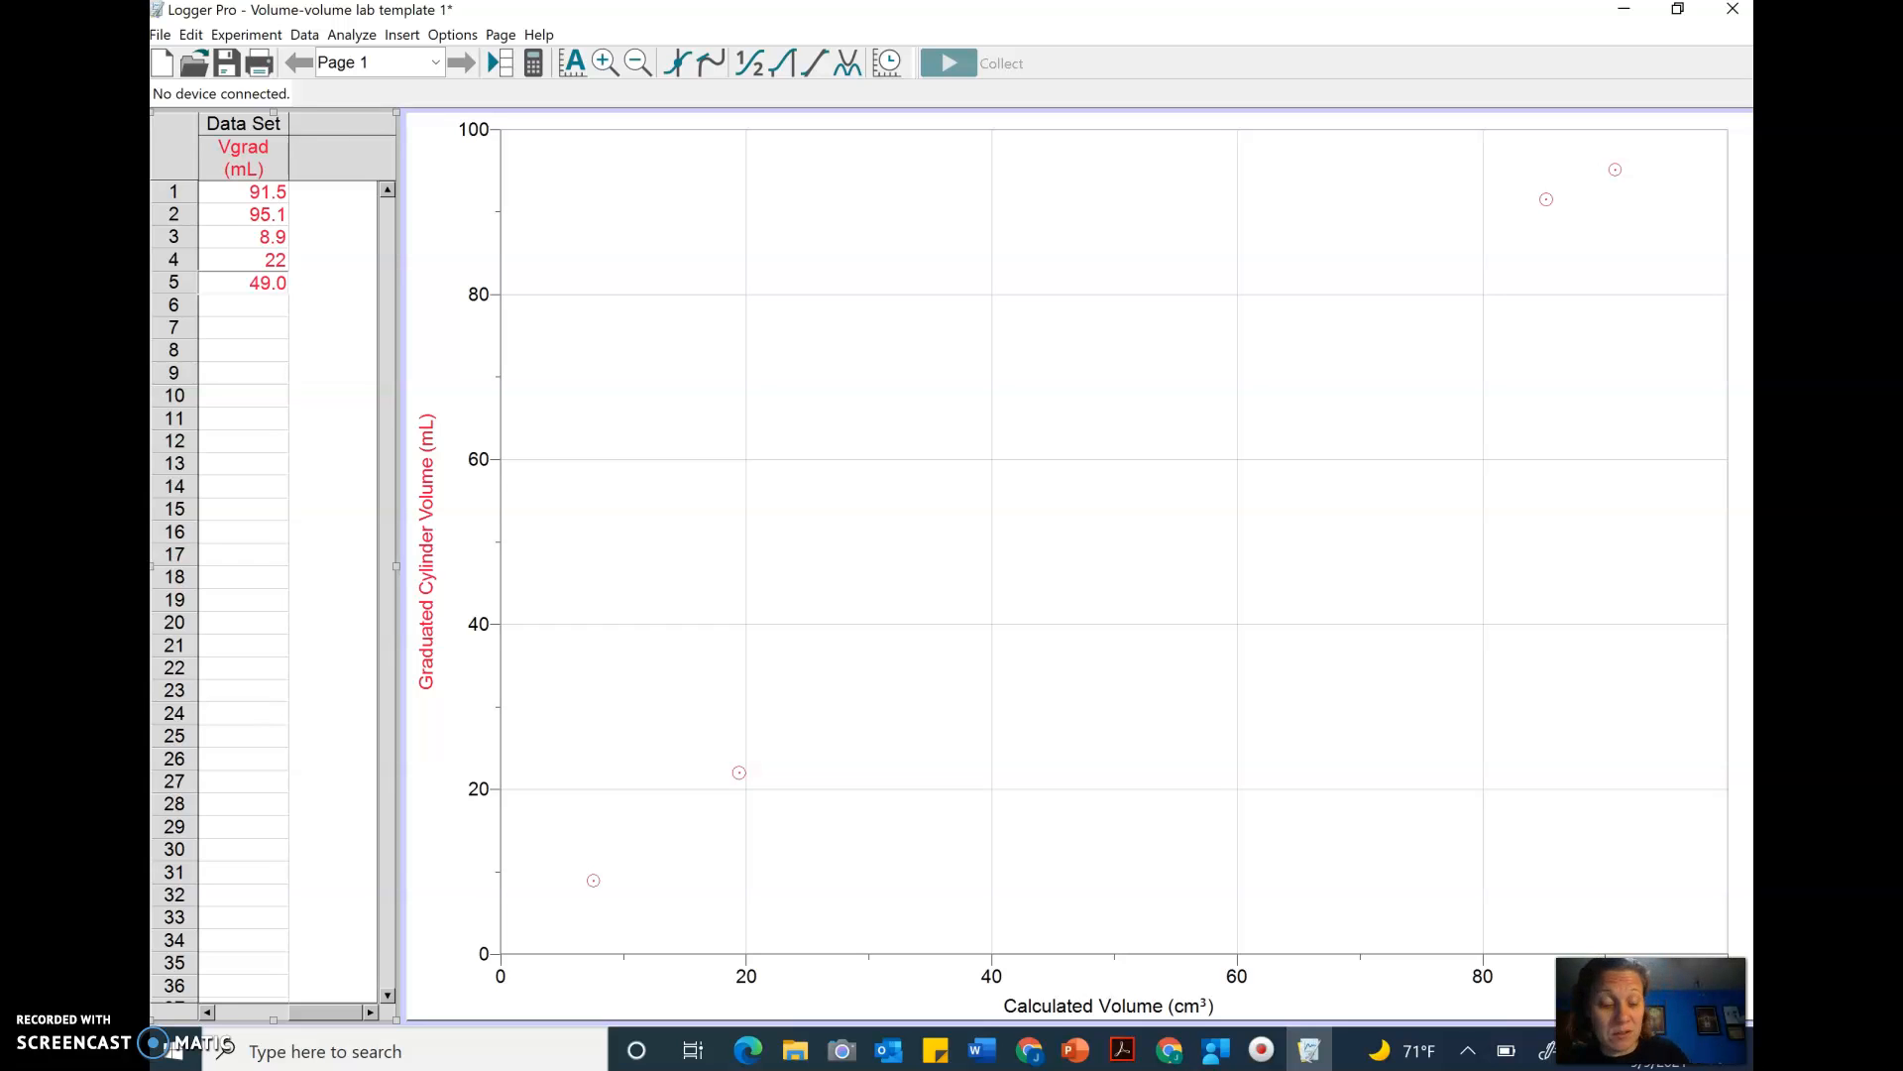
pyautogui.press('Return')
# - Enter the sixth data row: calculated volume 13.62 and graduated cylinder volume 13.9
pyautogui.write('1')
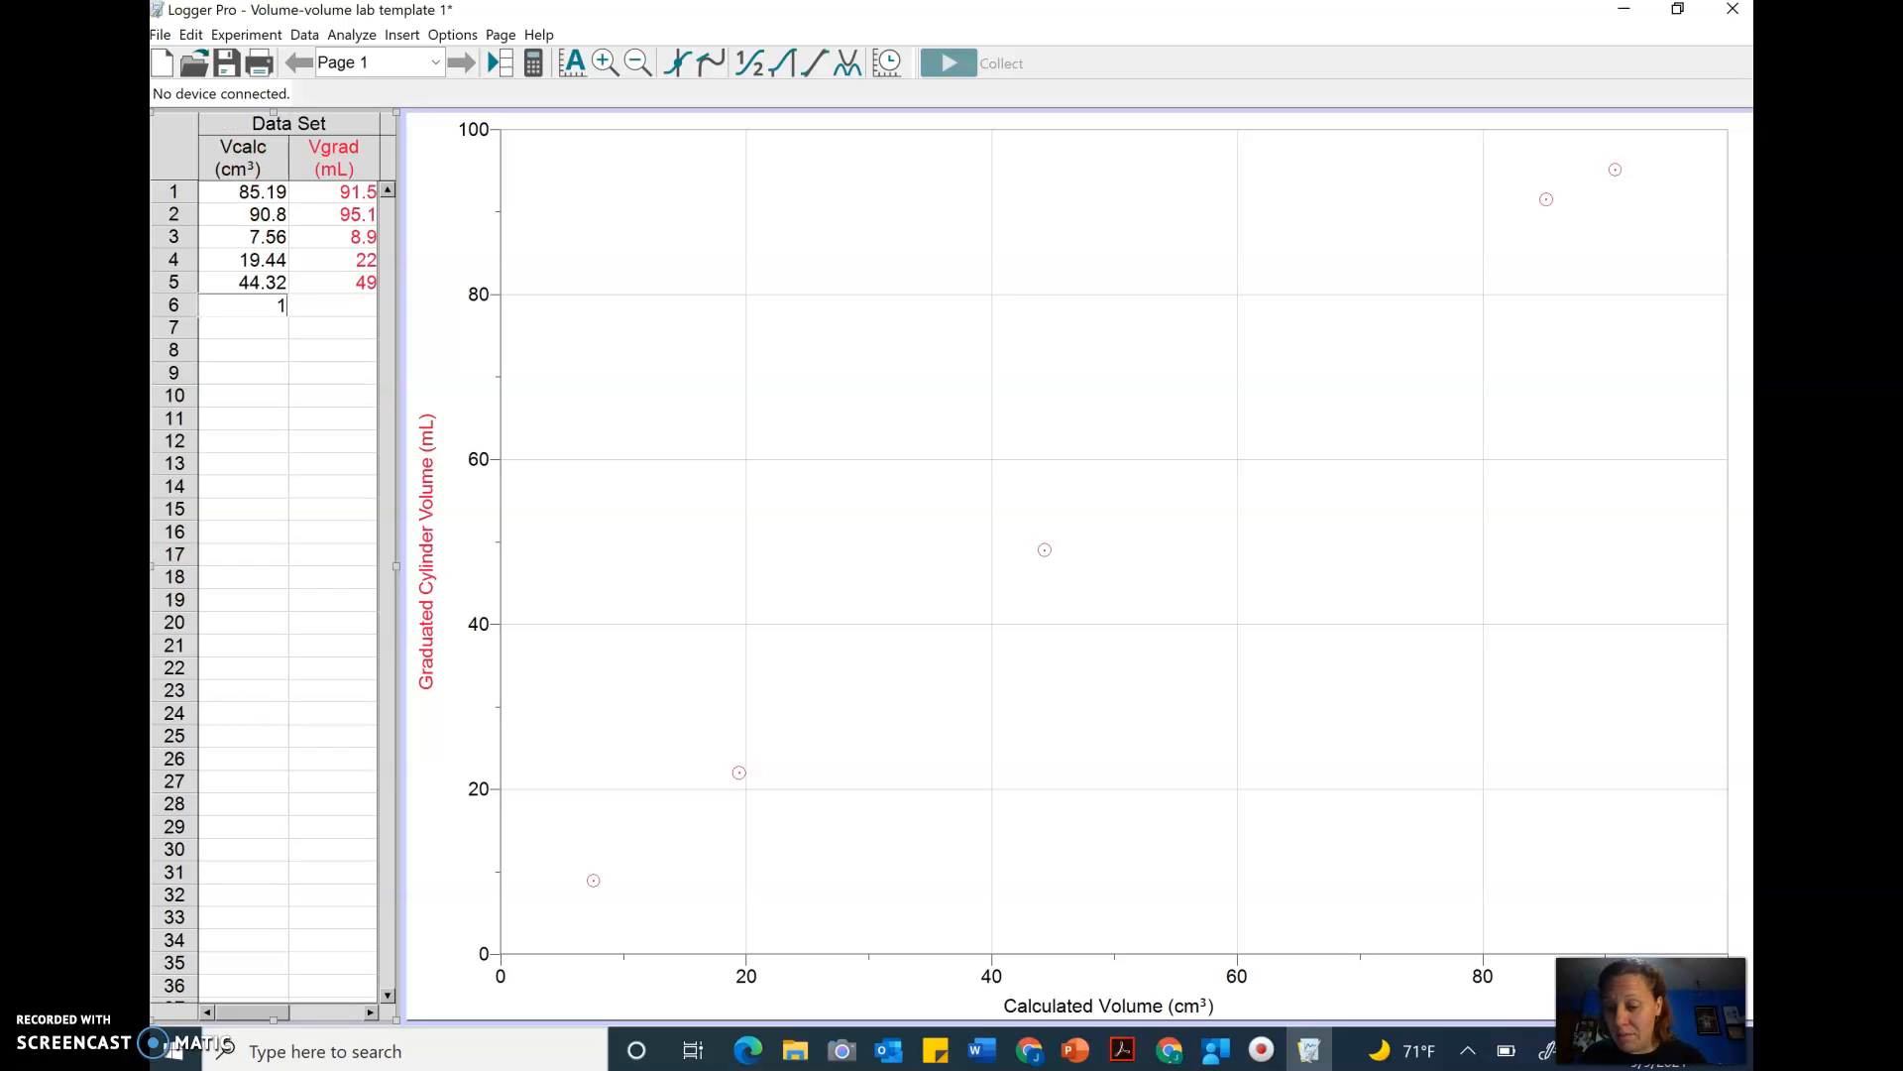
pyautogui.write('3.62')
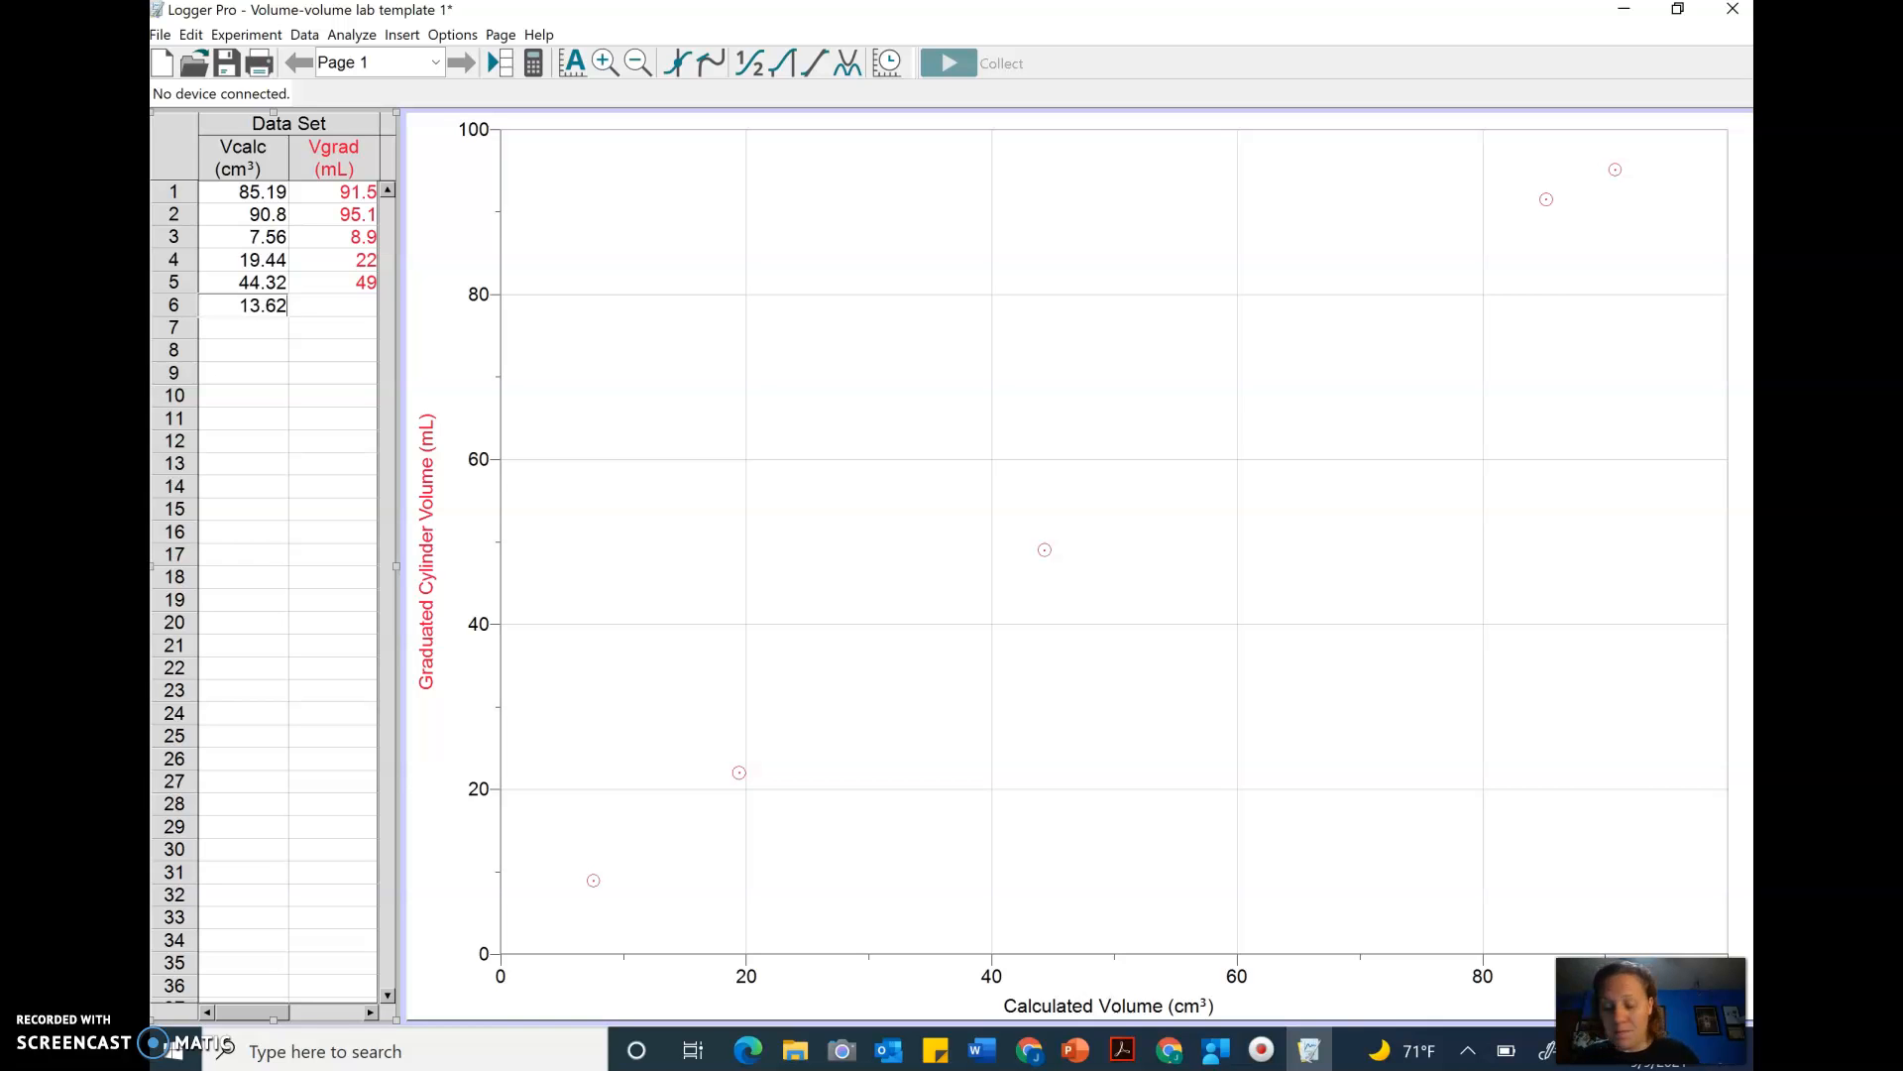
pyautogui.press('Tab')
pyautogui.write('13.9')
pyautogui.press('Return')
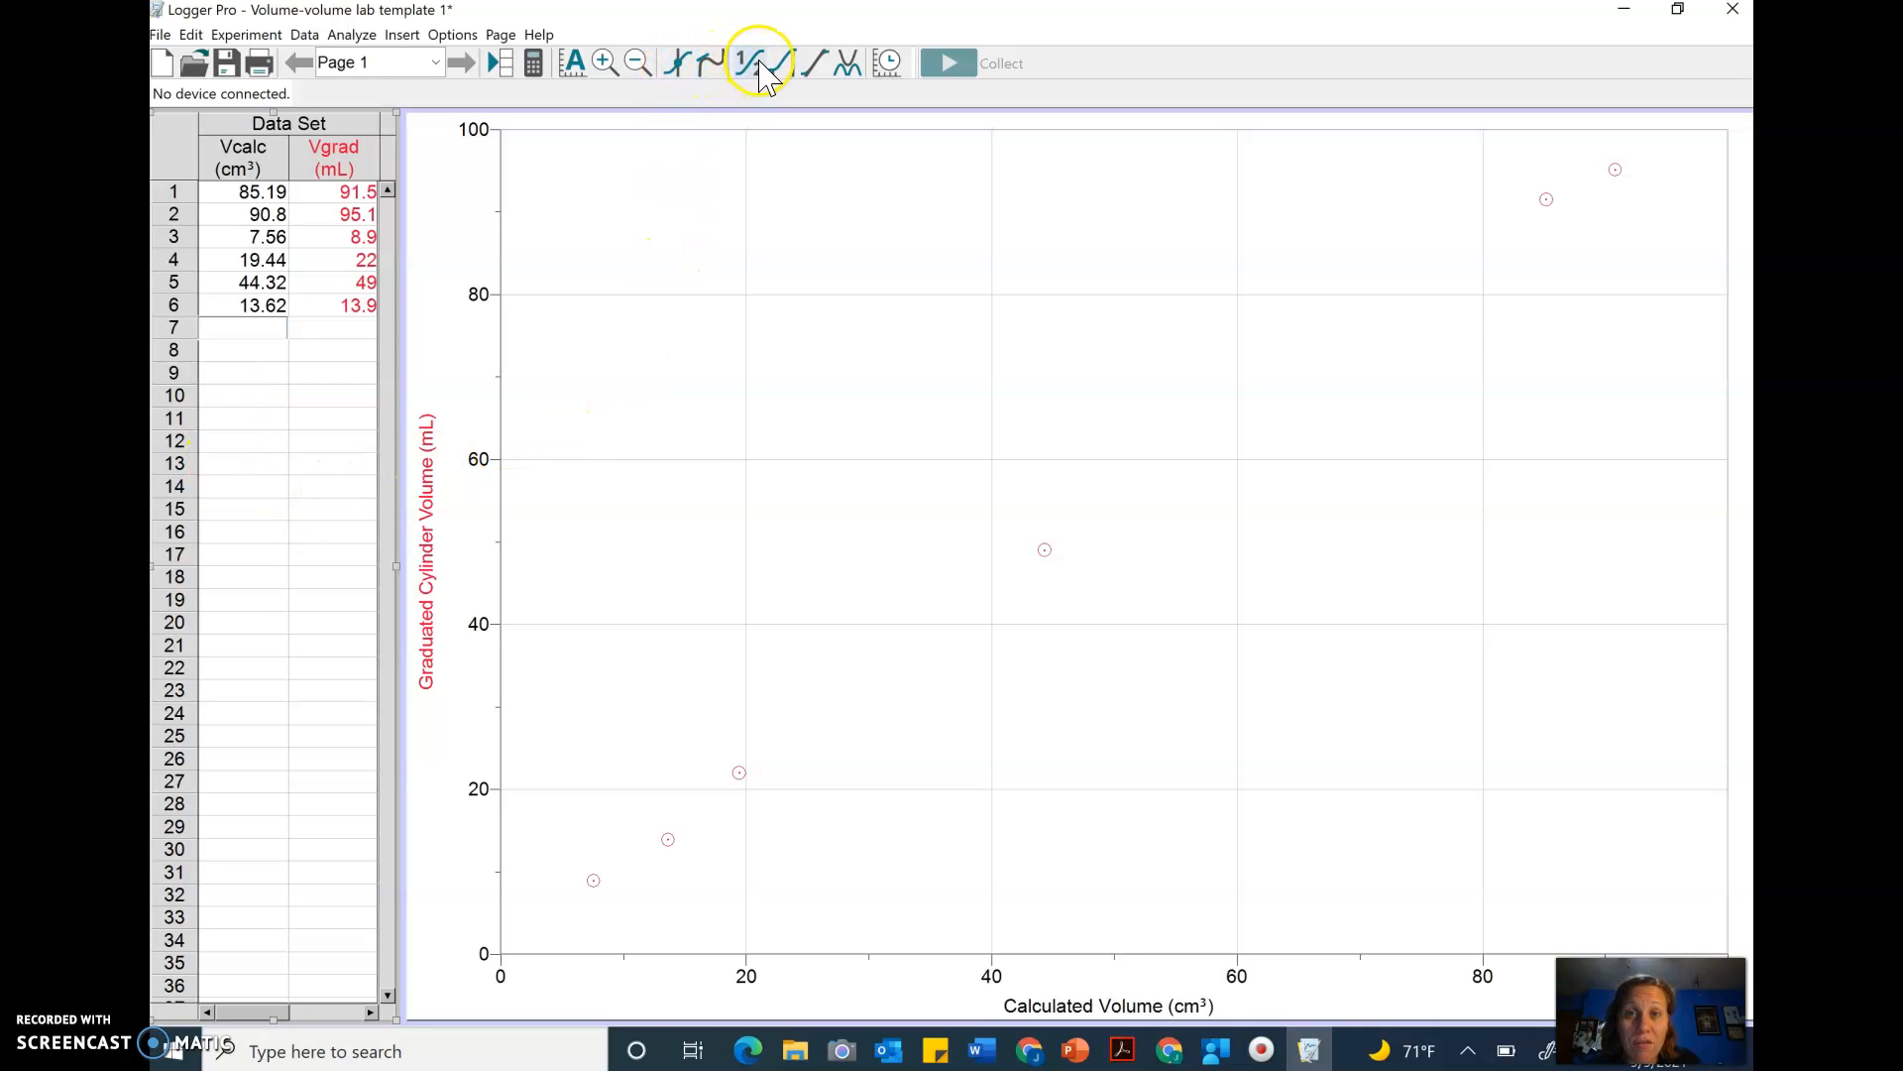
# - Apply a linear fit to the plotted data and move its results box onto the upper graph area
pyautogui.click(820, 66)
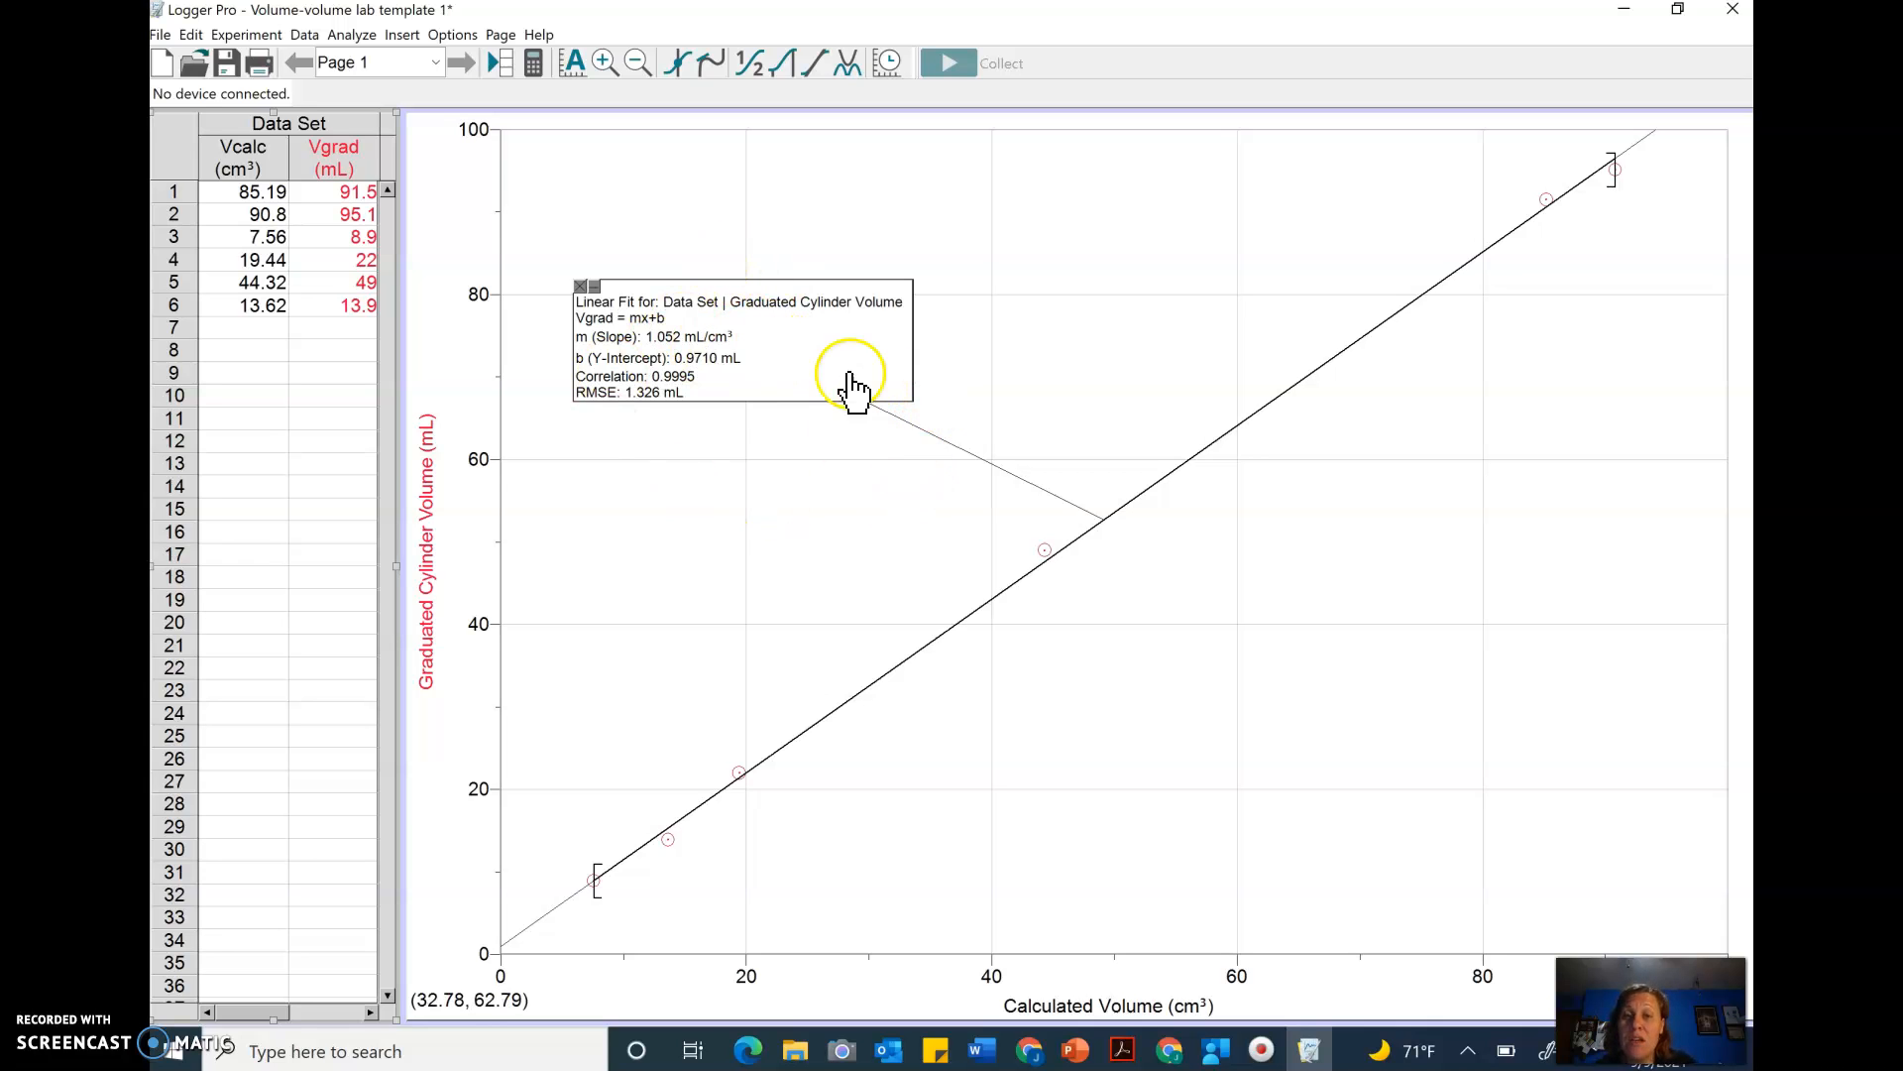
pyautogui.moveTo(842, 383); pyautogui.dragTo(1098, 555)
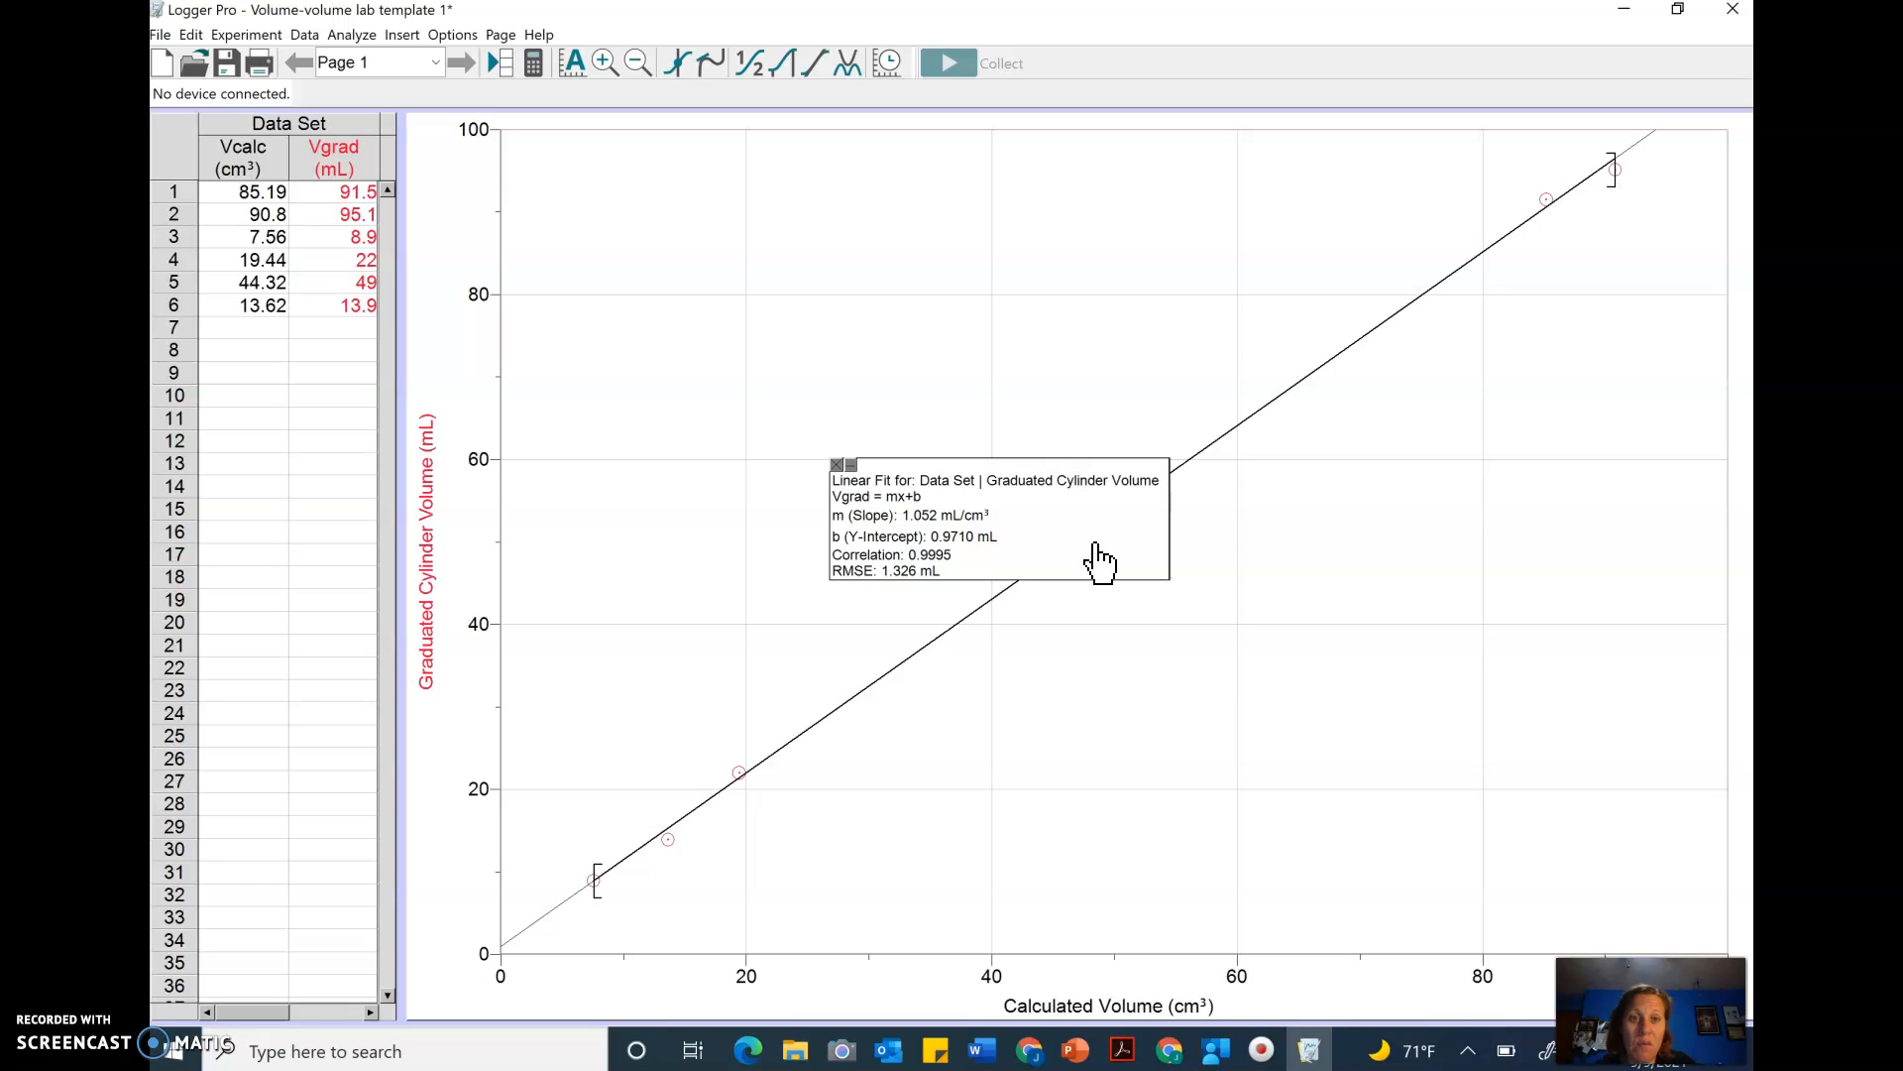
pyautogui.moveTo(1098, 557); pyautogui.dragTo(936, 357)
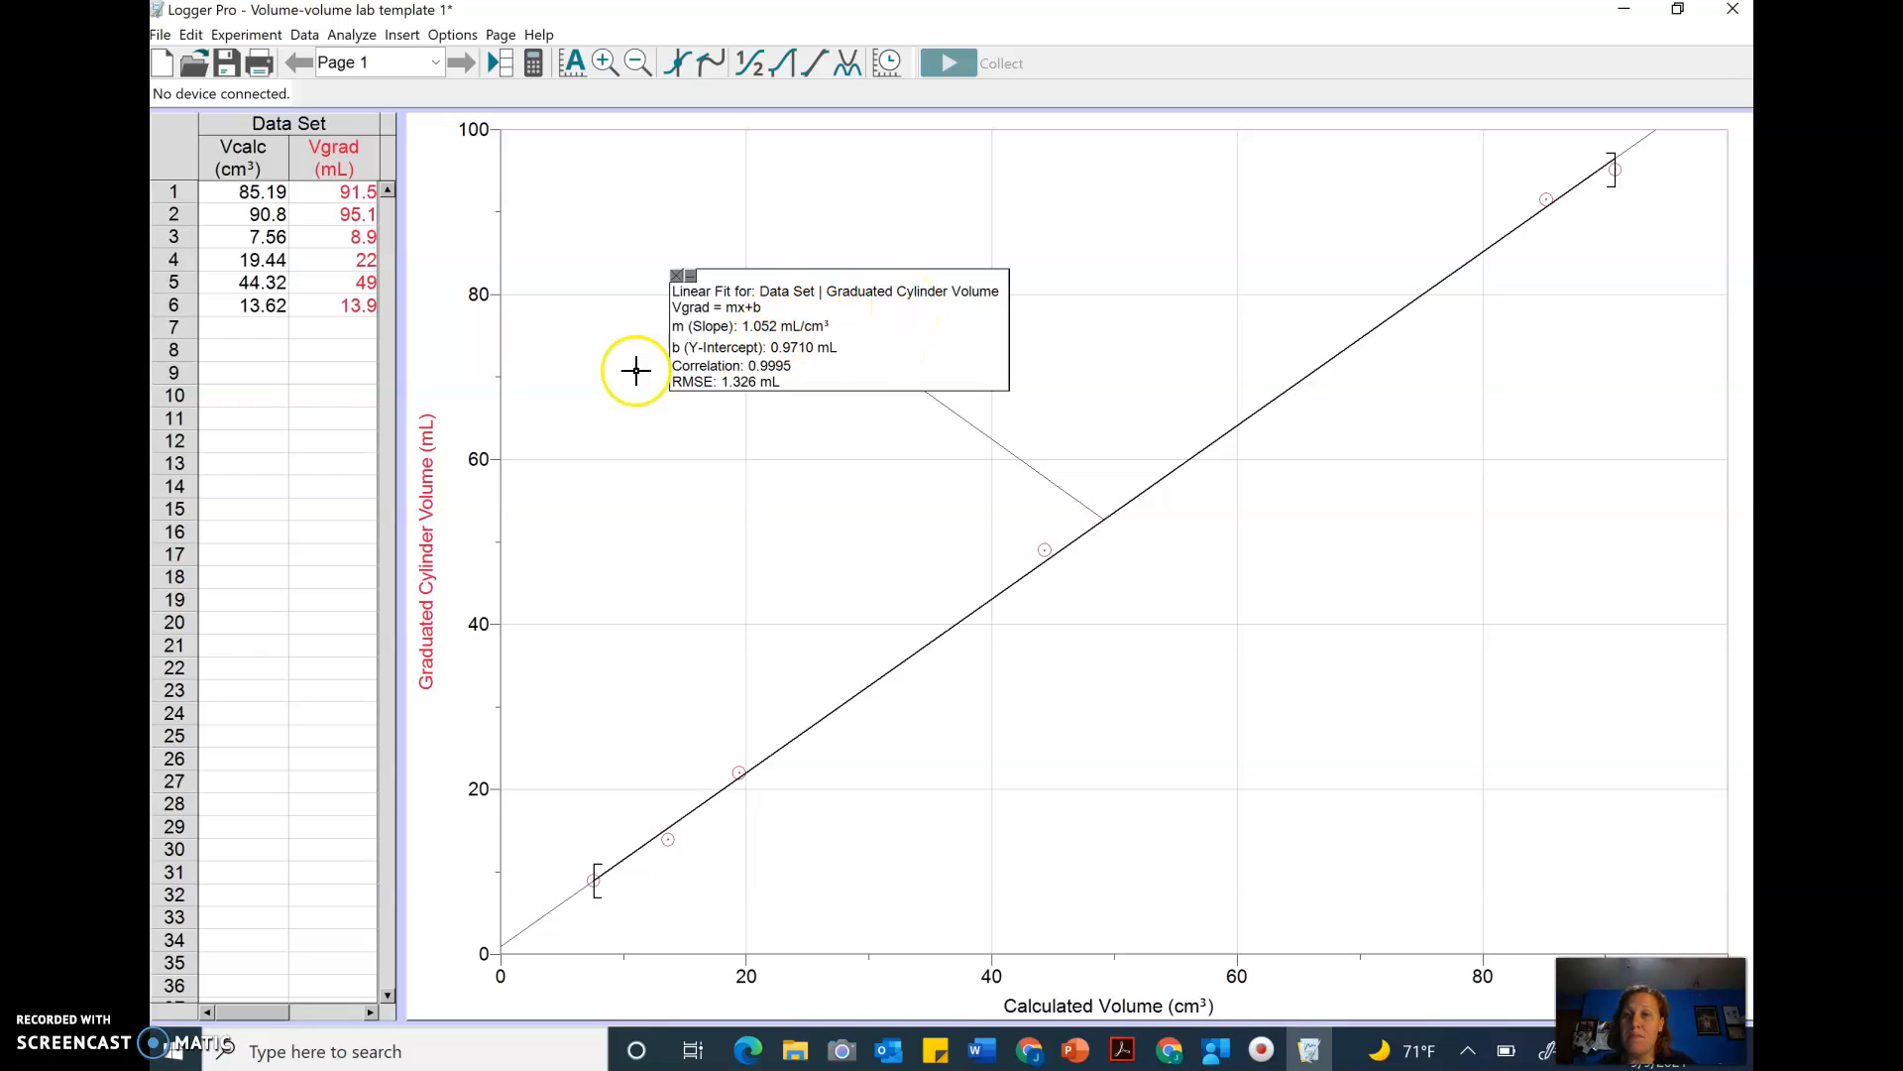
# - Enter a seventh data row: calculated volume 40 and graduated cylinder volume 65
pyautogui.click(263, 333)
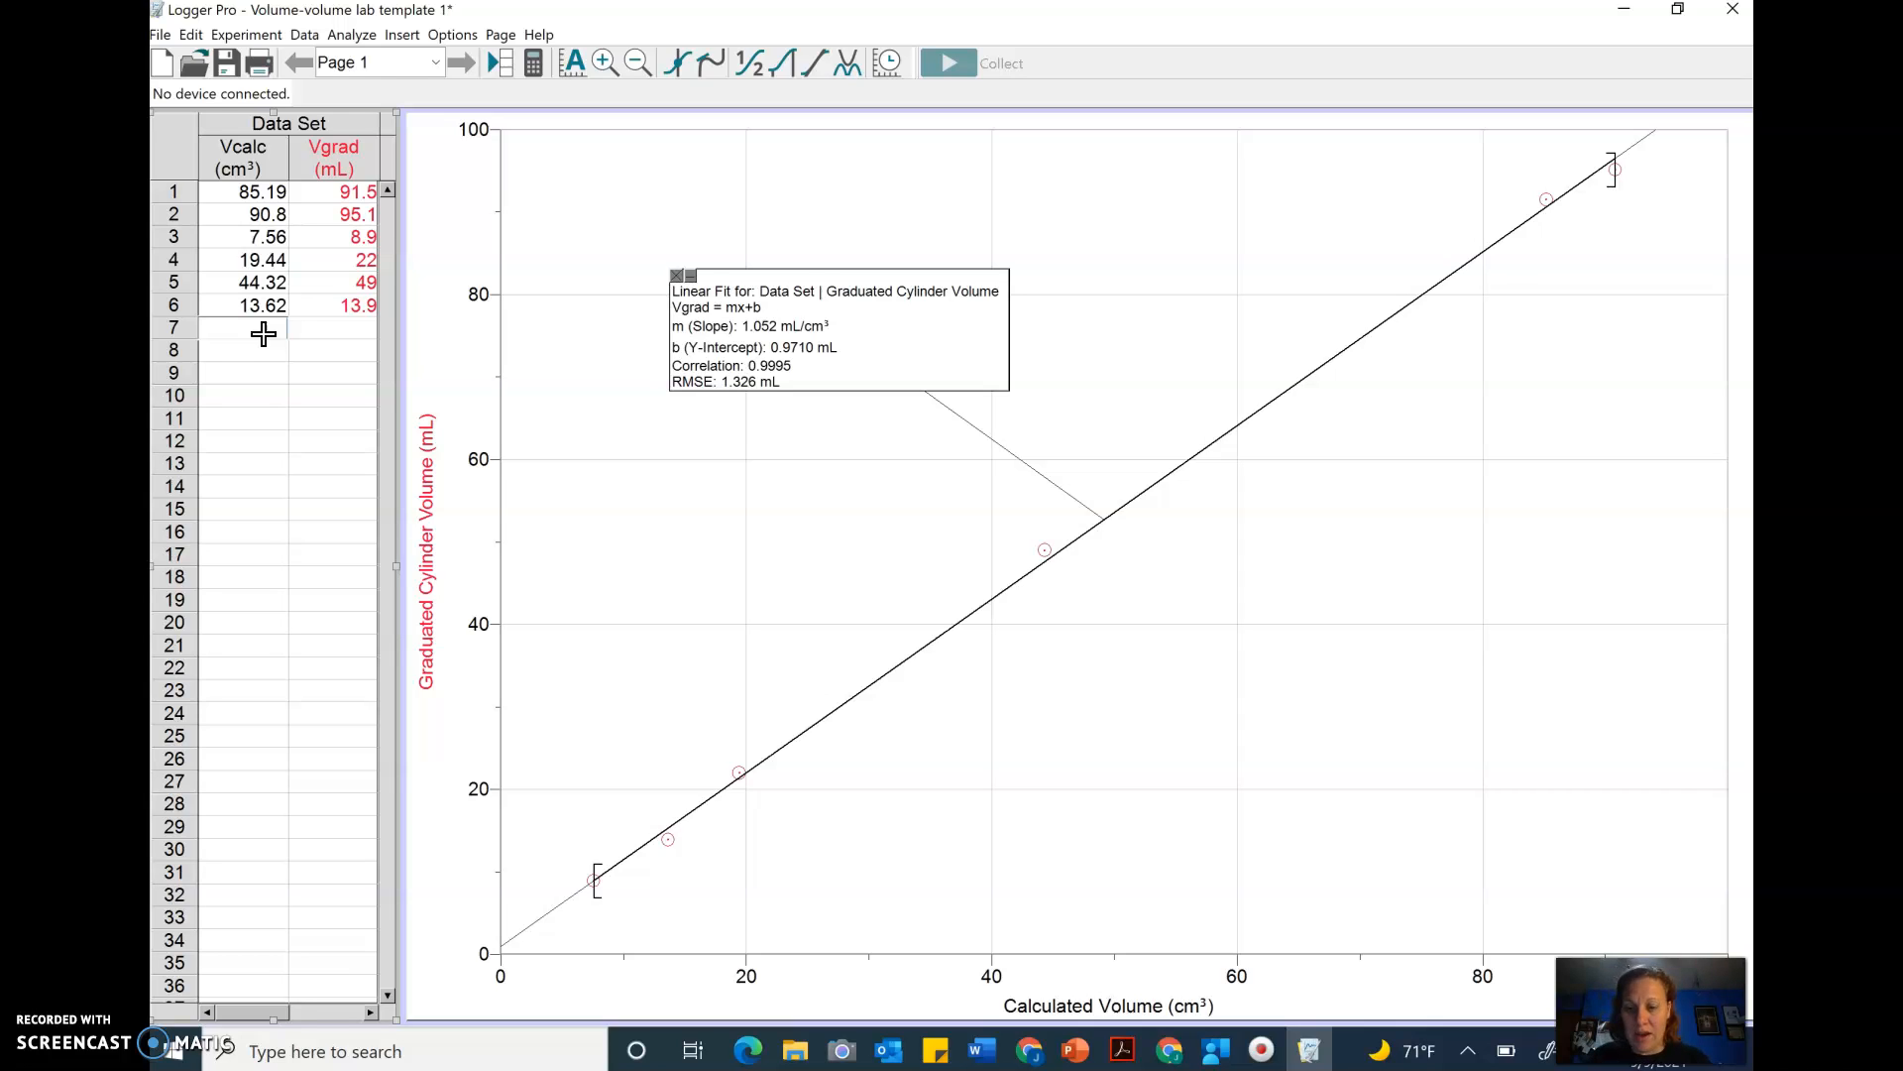
pyautogui.write('40')
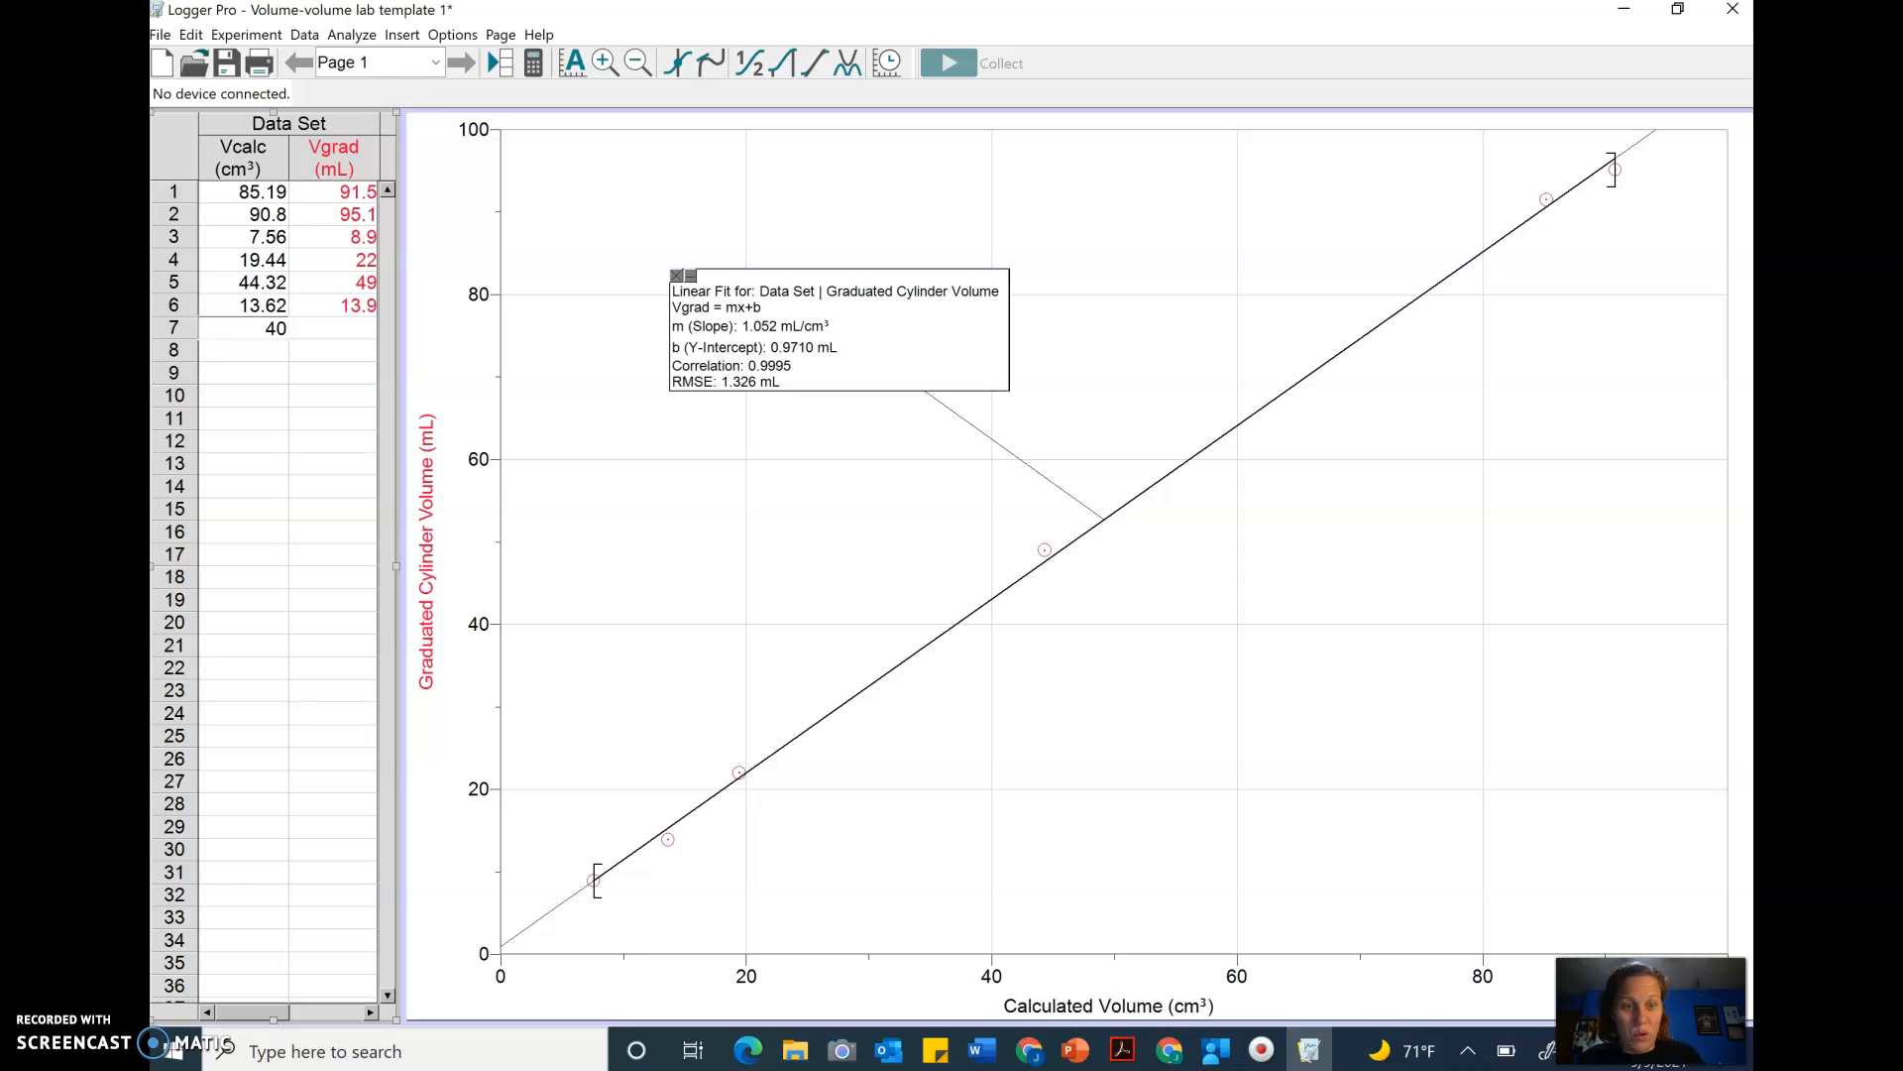
pyautogui.press('Tab')
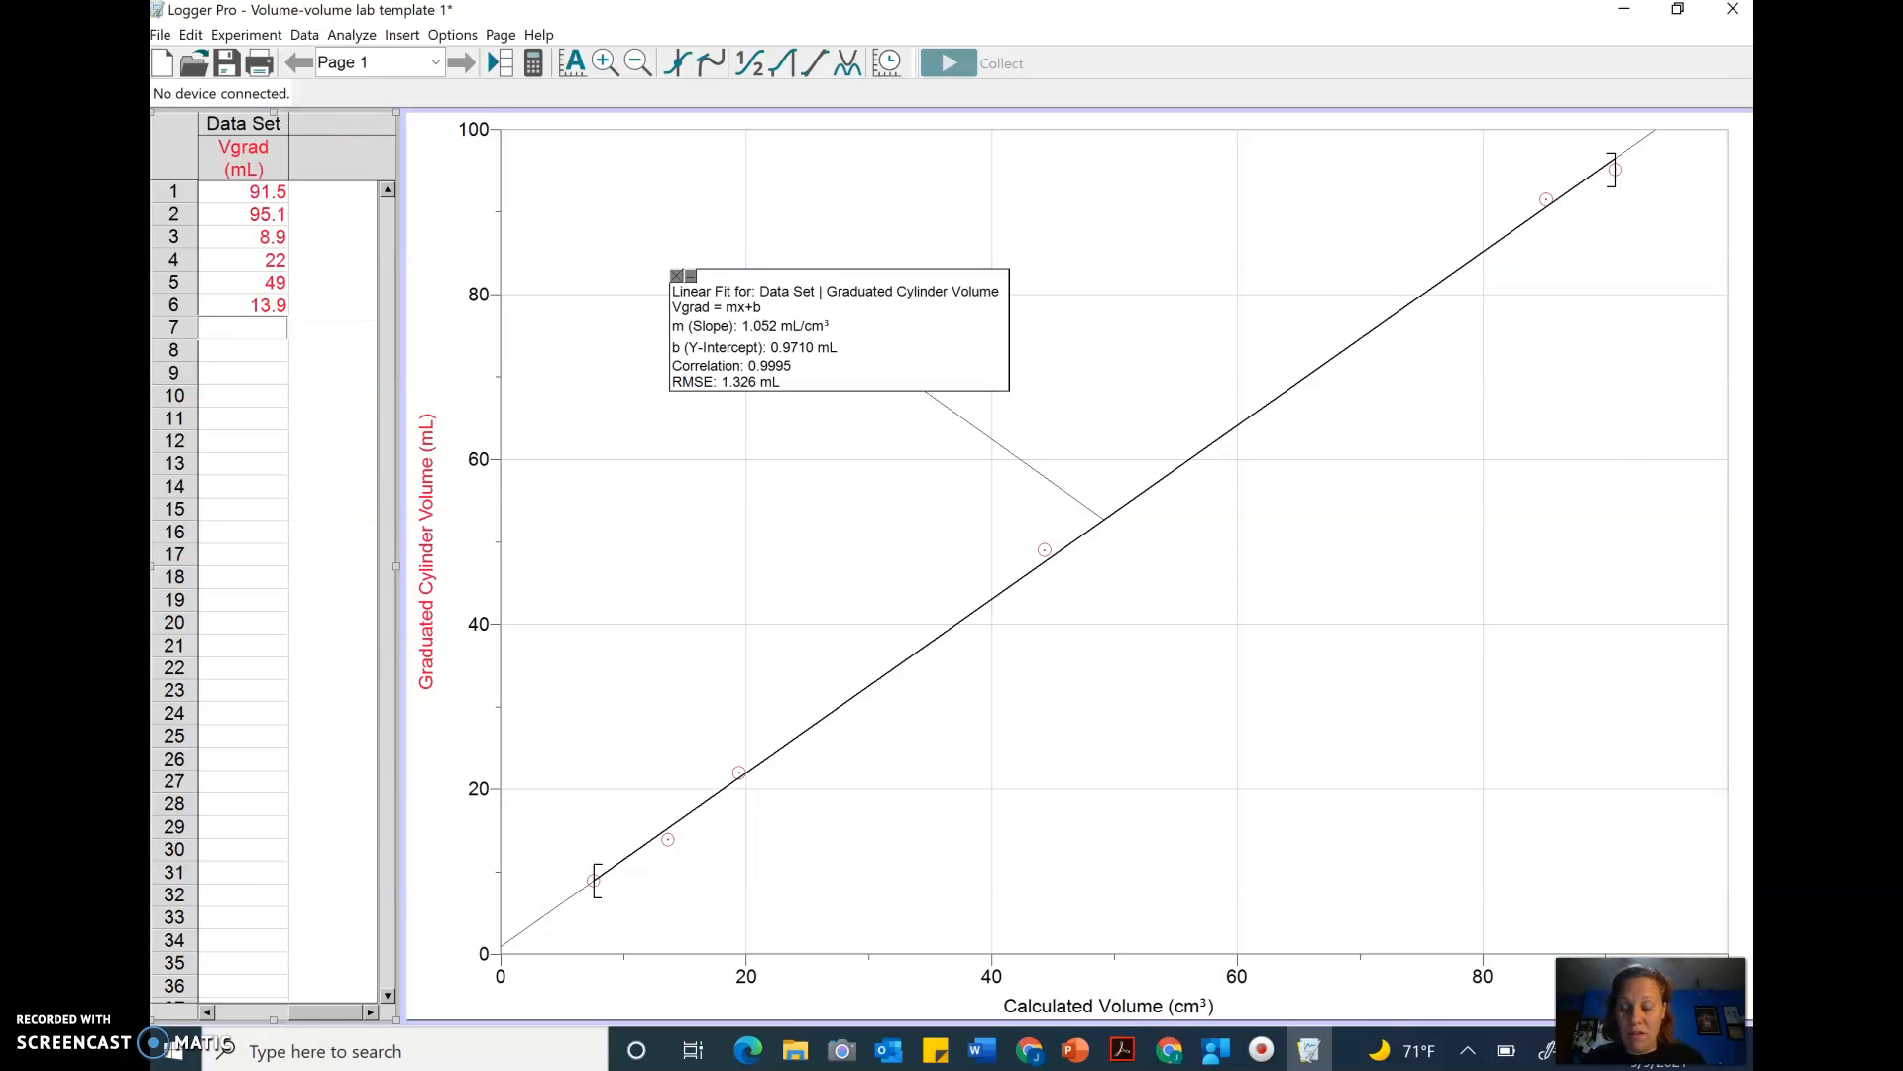
pyautogui.write('65')
pyautogui.press('Return')
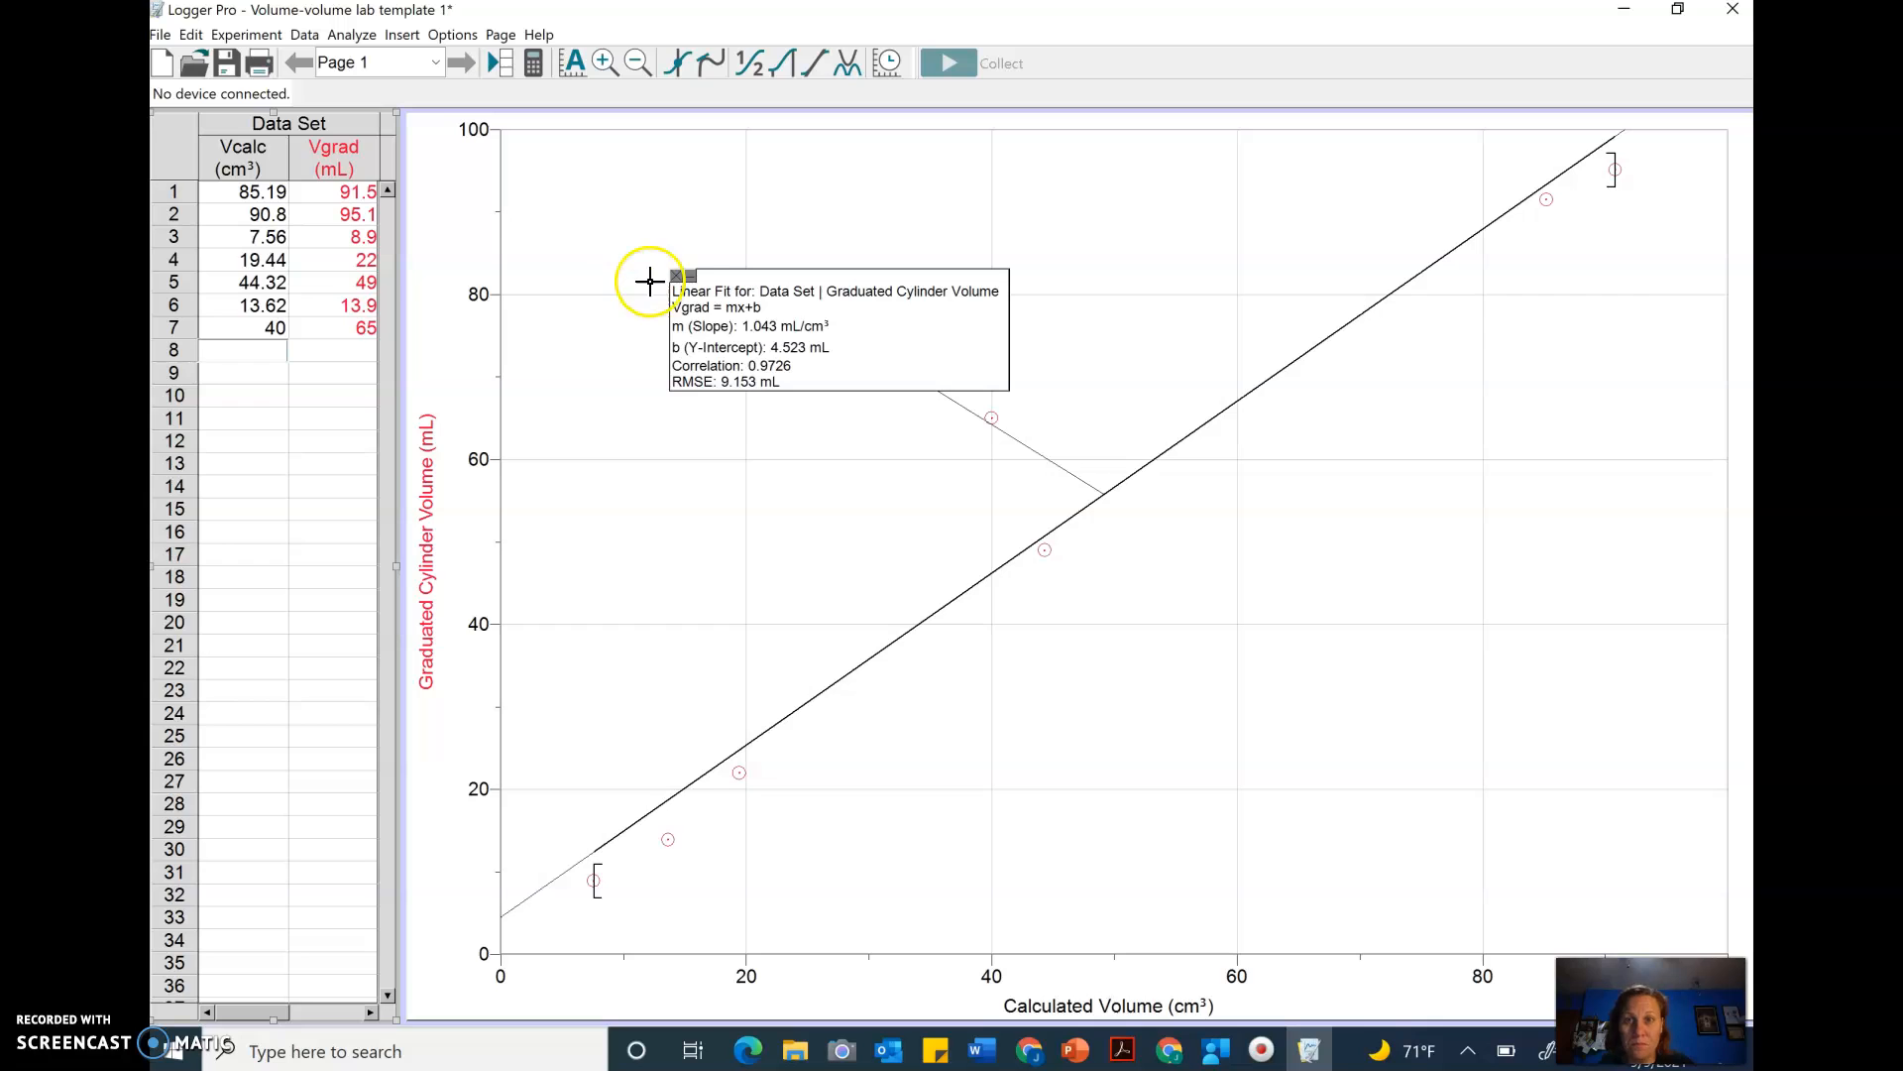
# - Close the linear fit and strike through the data point at 40 cm³ to exclude it
pyautogui.click(679, 273)
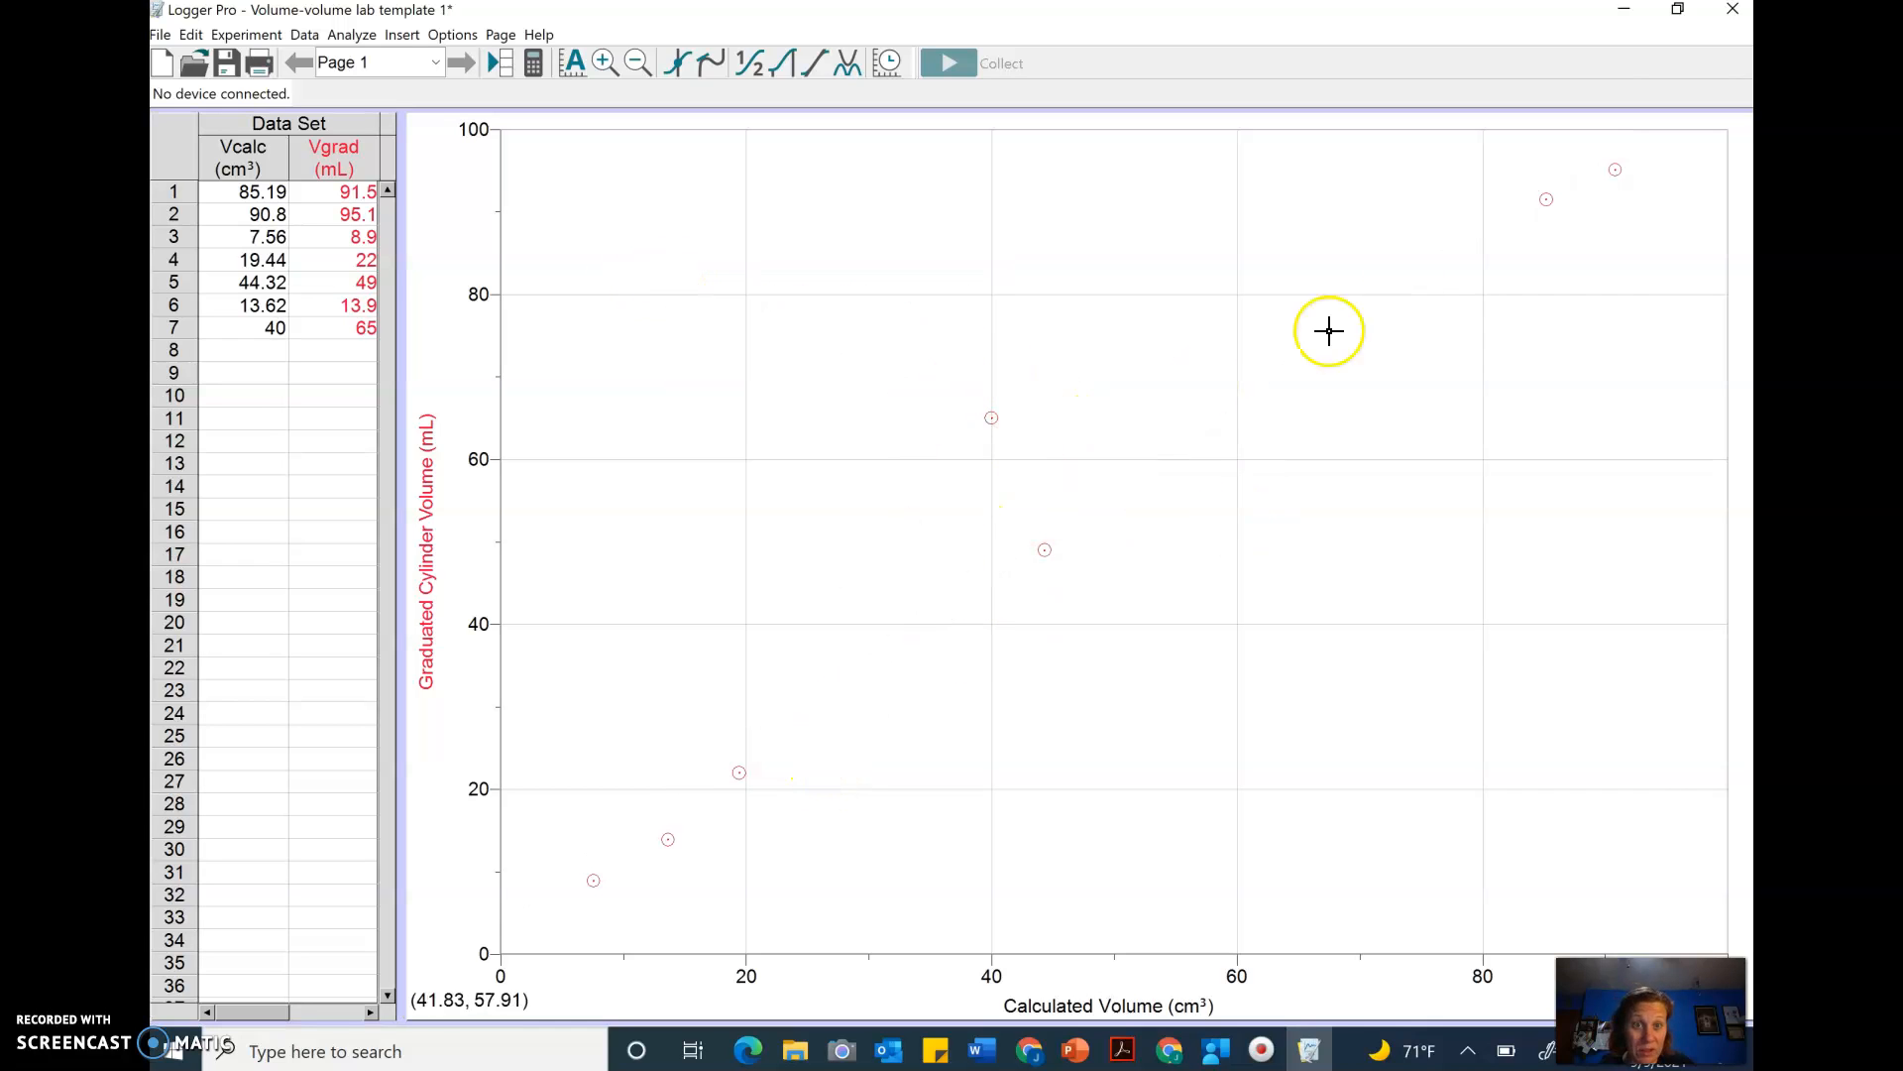
pyautogui.click(982, 412)
pyautogui.moveTo(982, 411); pyautogui.dragTo(1001, 411)
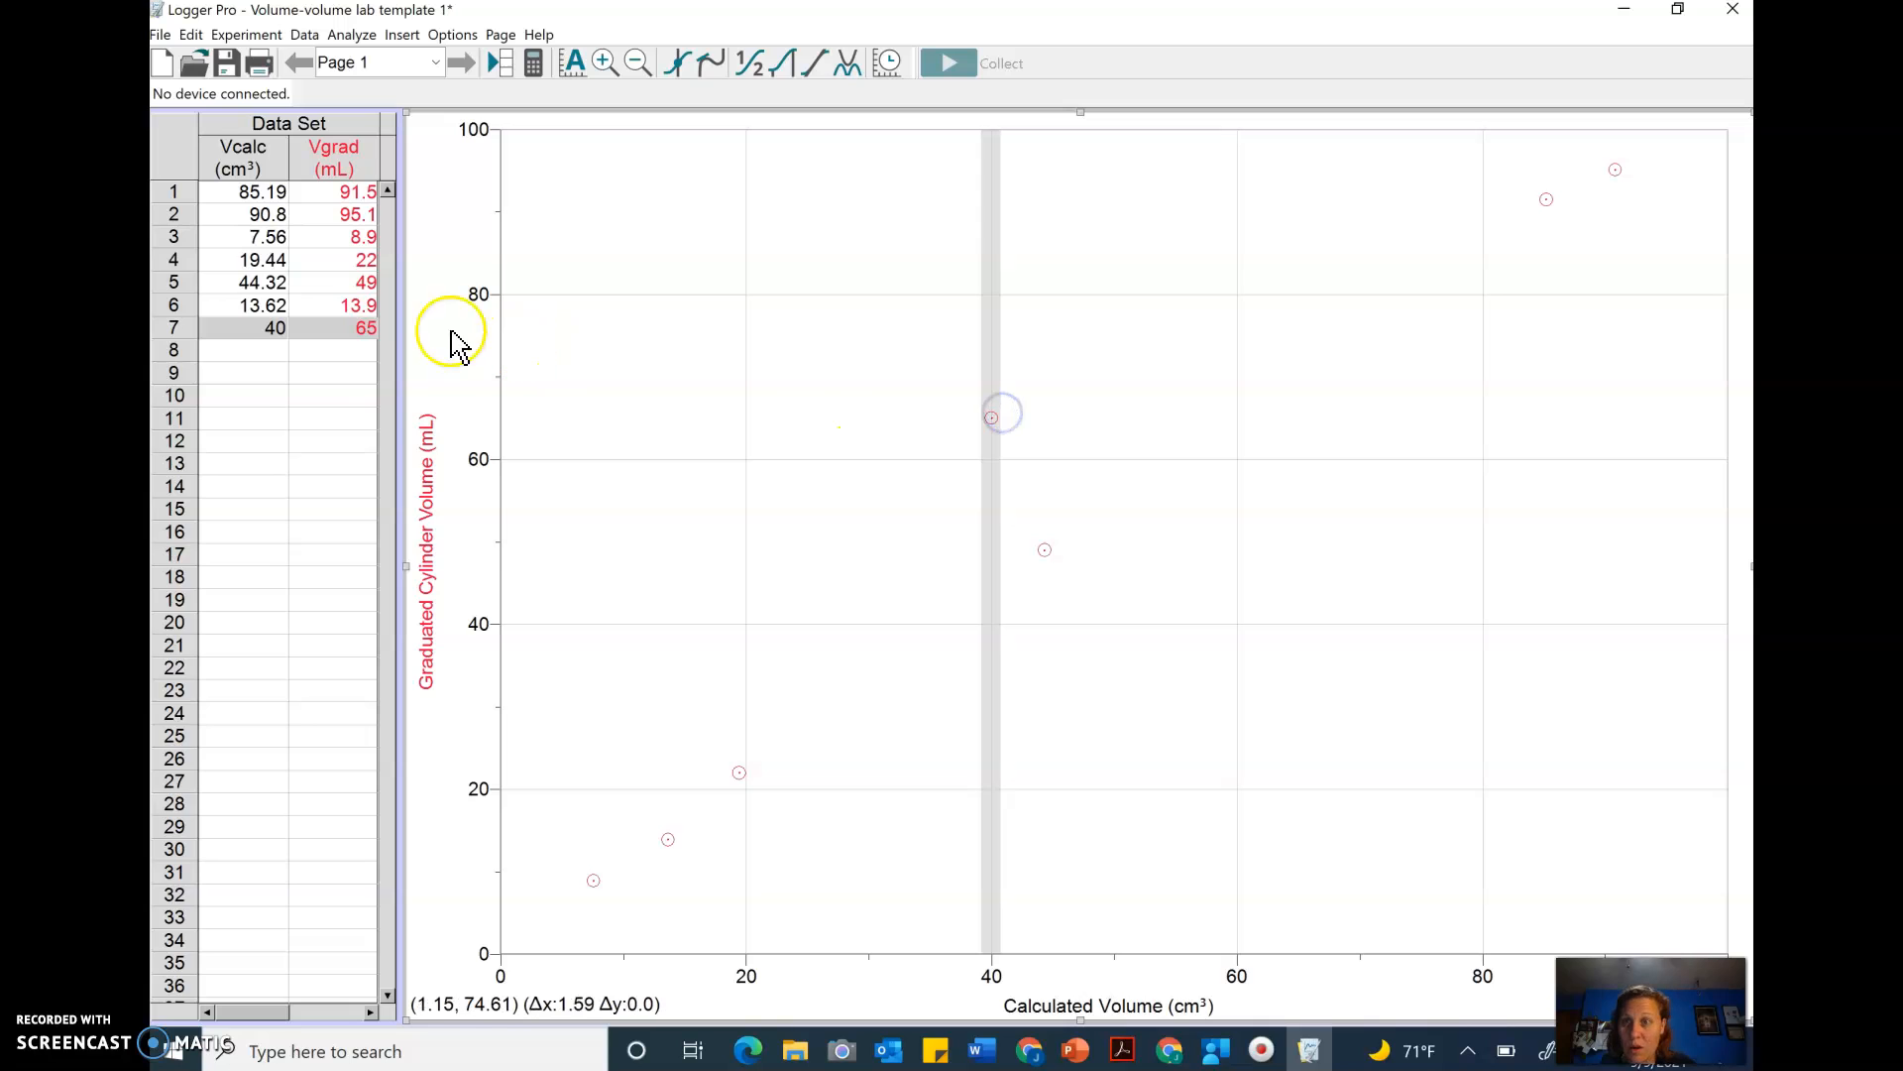
pyautogui.click(191, 34)
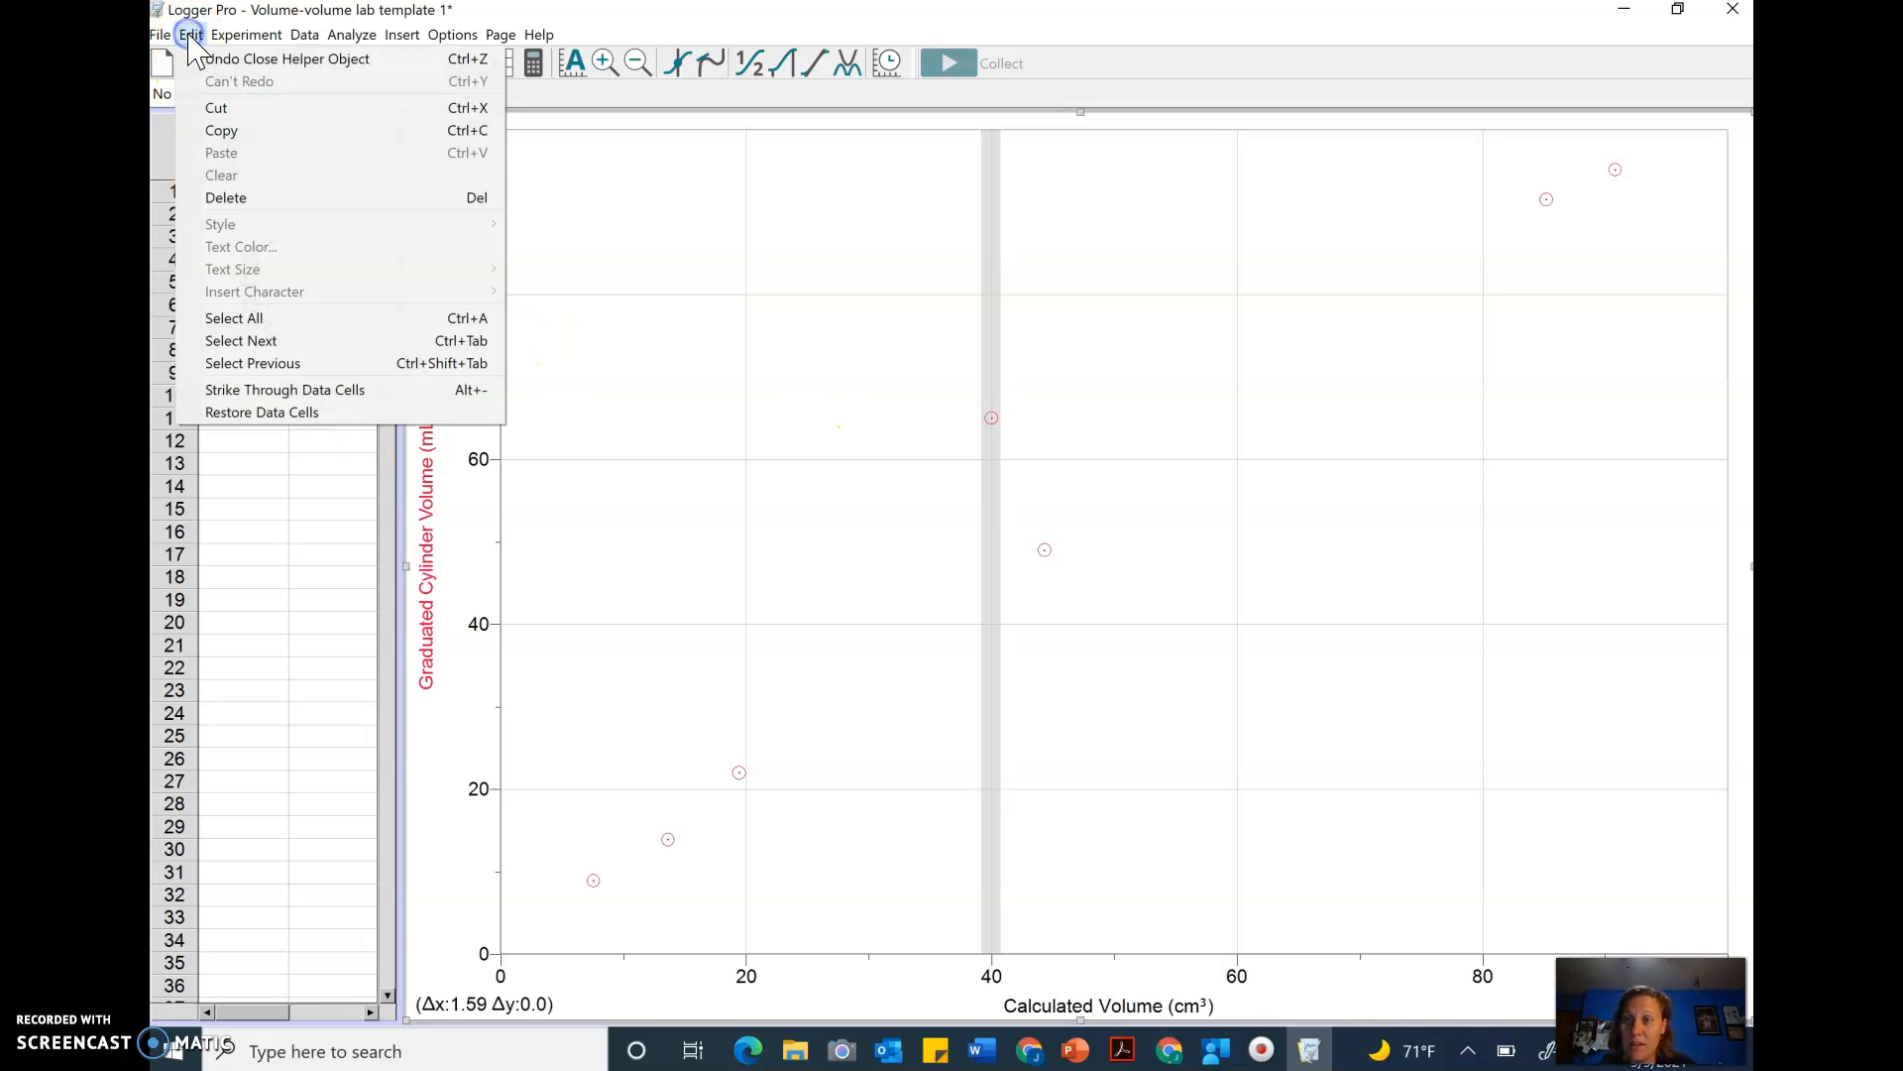
pyautogui.click(315, 387)
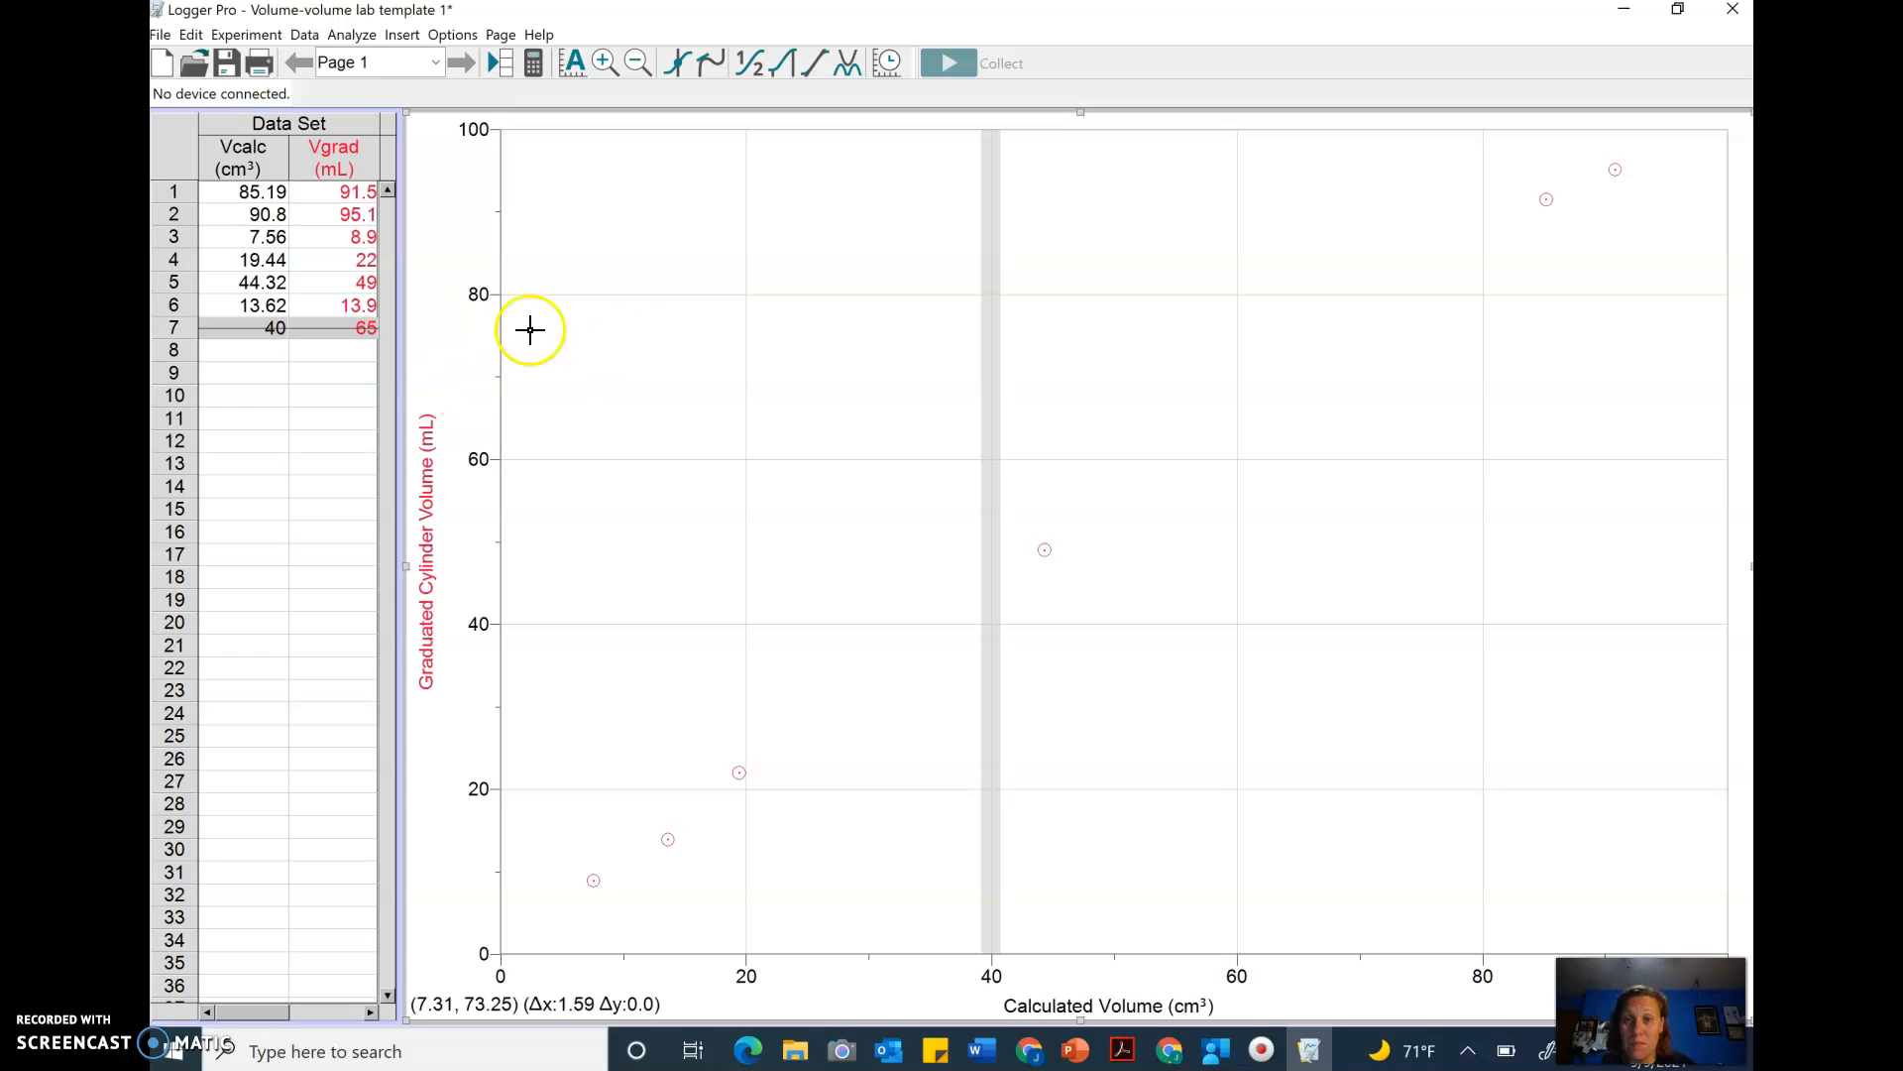
# - Select the remaining data points on the graph and apply a new linear fit to them
pyautogui.click(1190, 314)
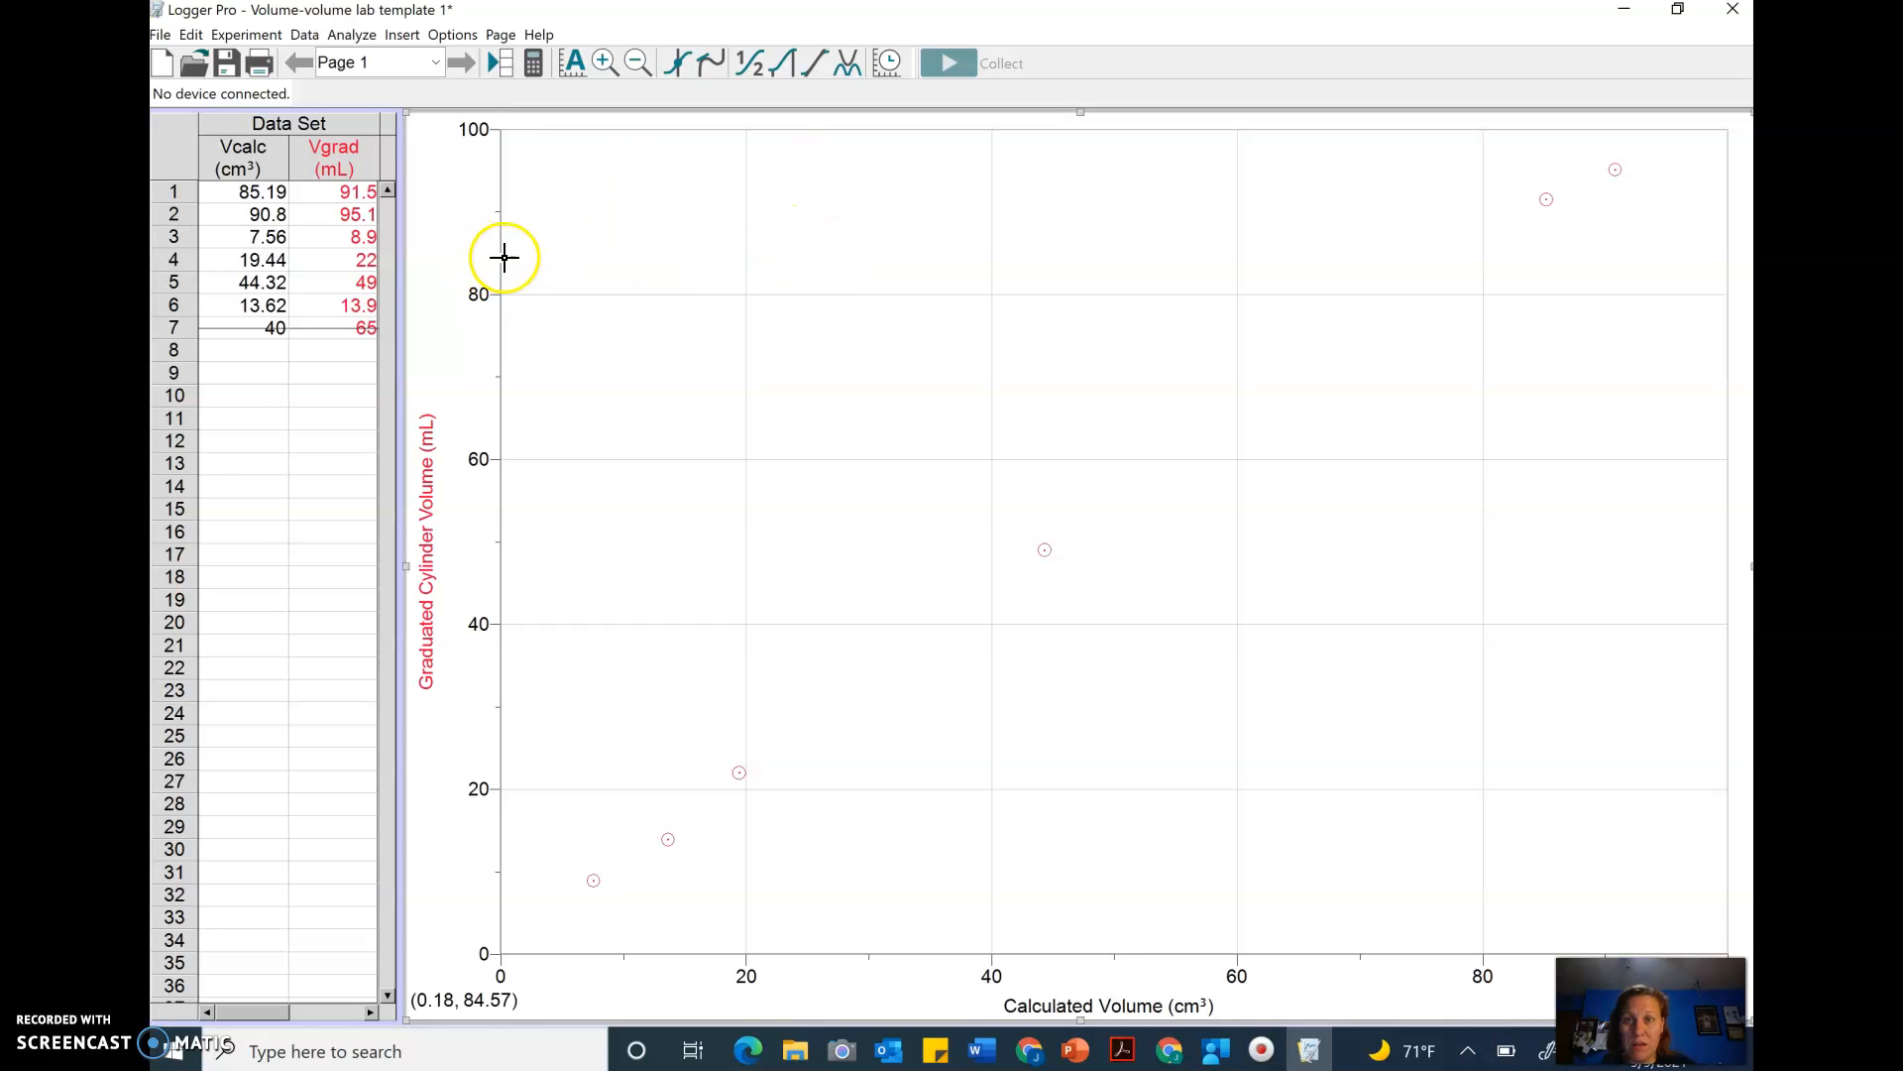
pyautogui.moveTo(505, 258); pyautogui.dragTo(1690, 189)
pyautogui.moveTo(1724, 187); pyautogui.dragTo(1726, 187)
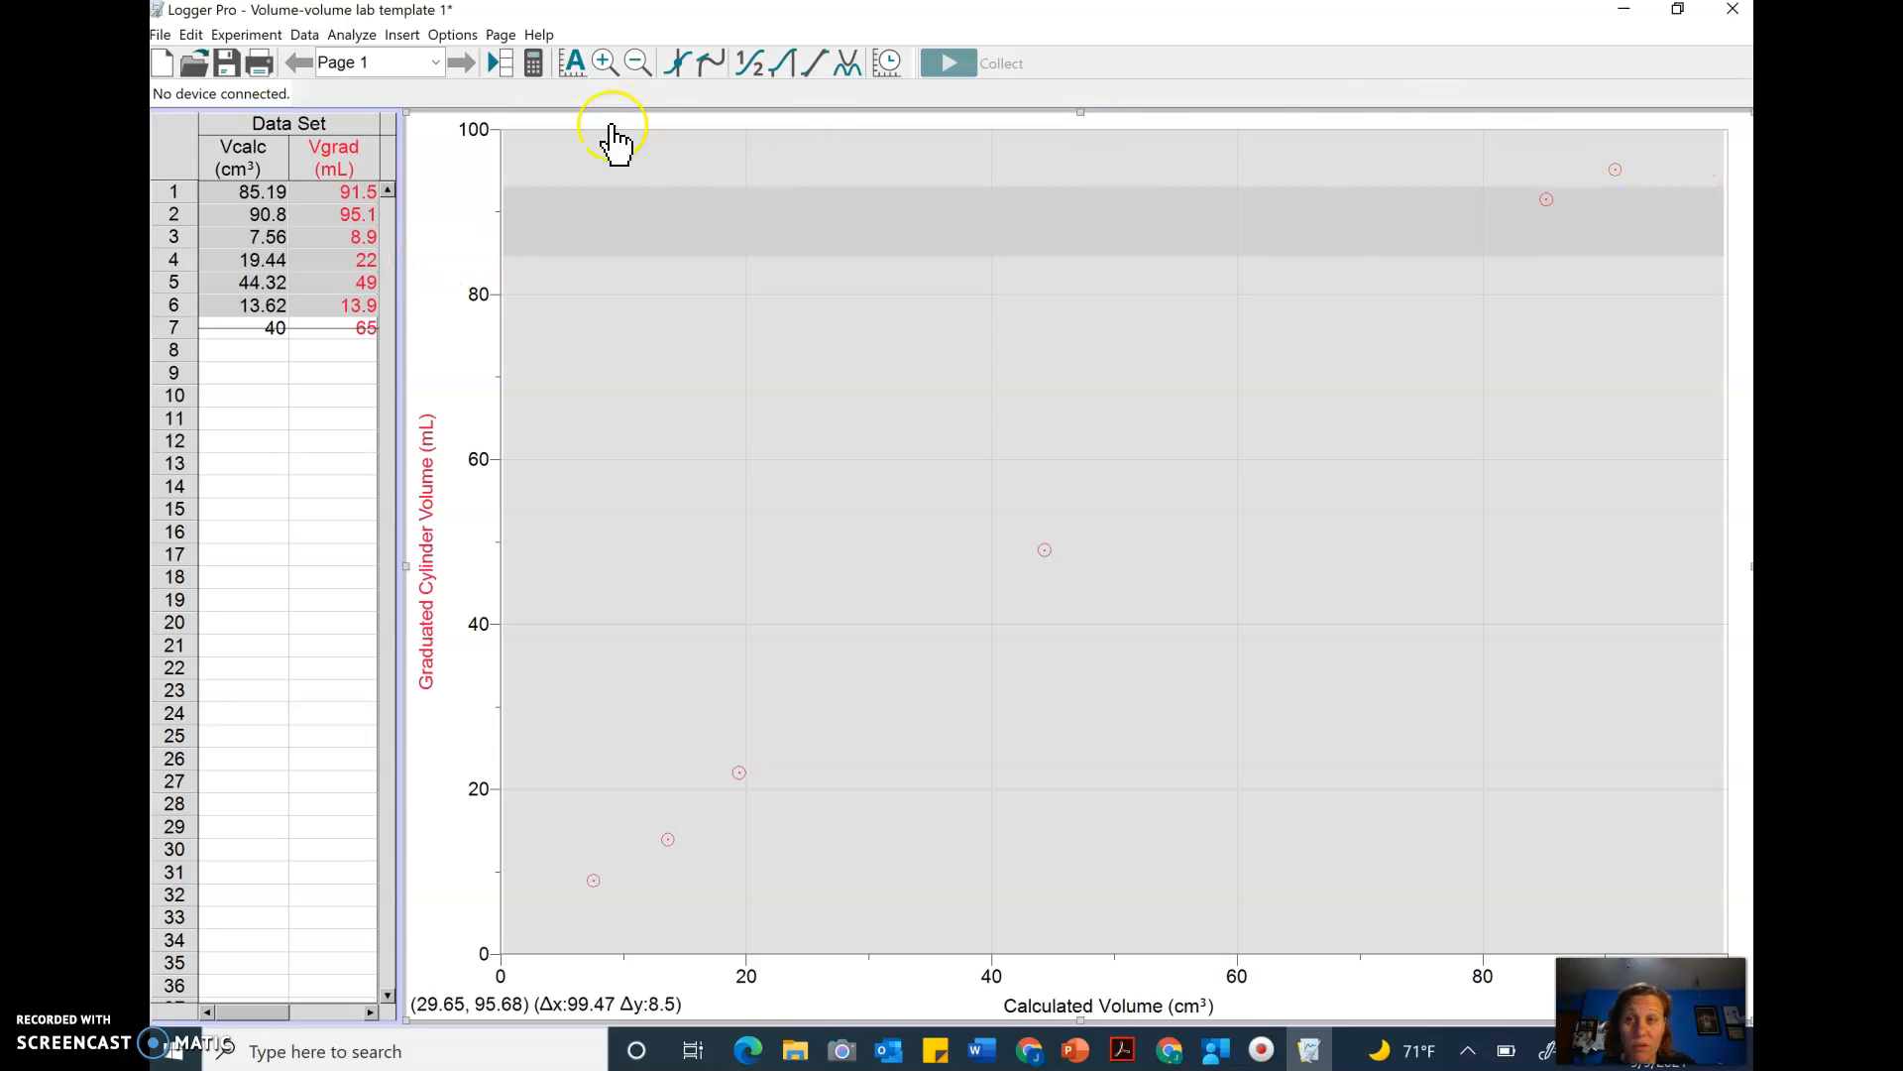
pyautogui.click(815, 68)
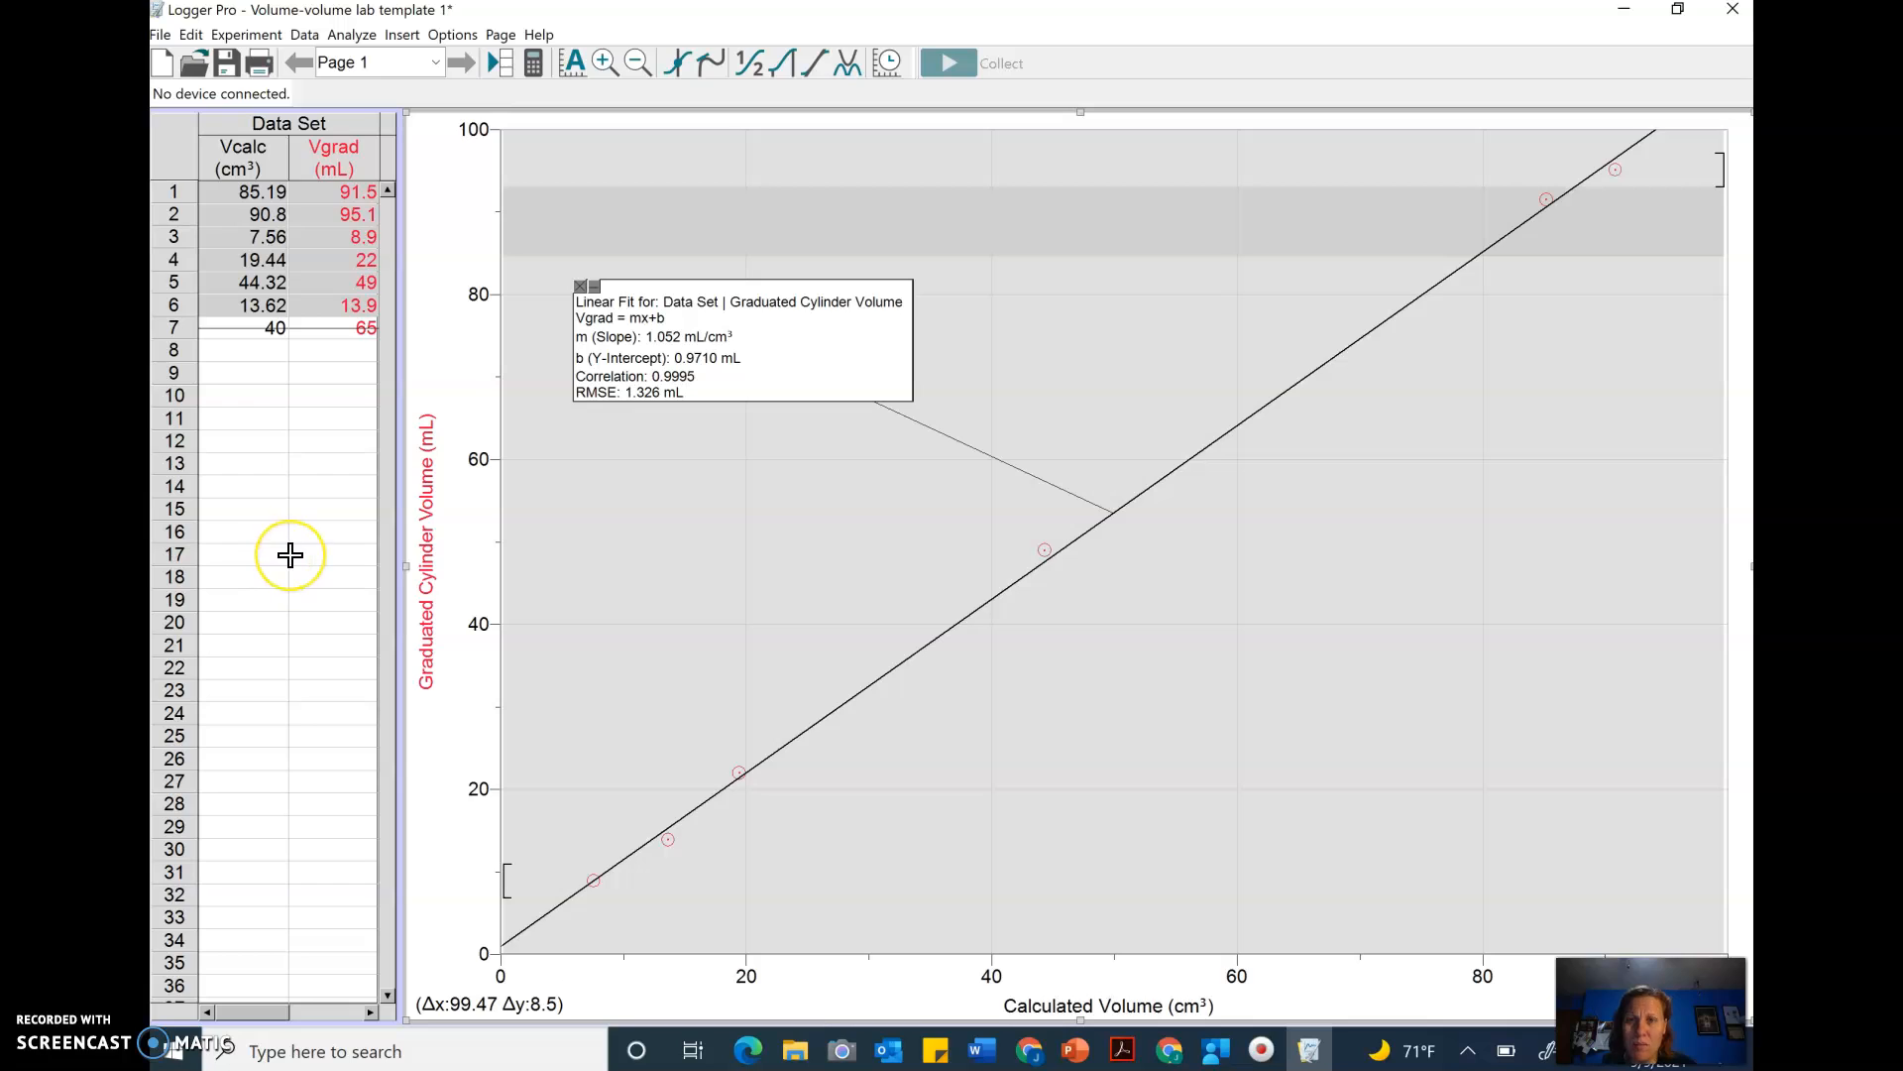
pyautogui.click(269, 375)
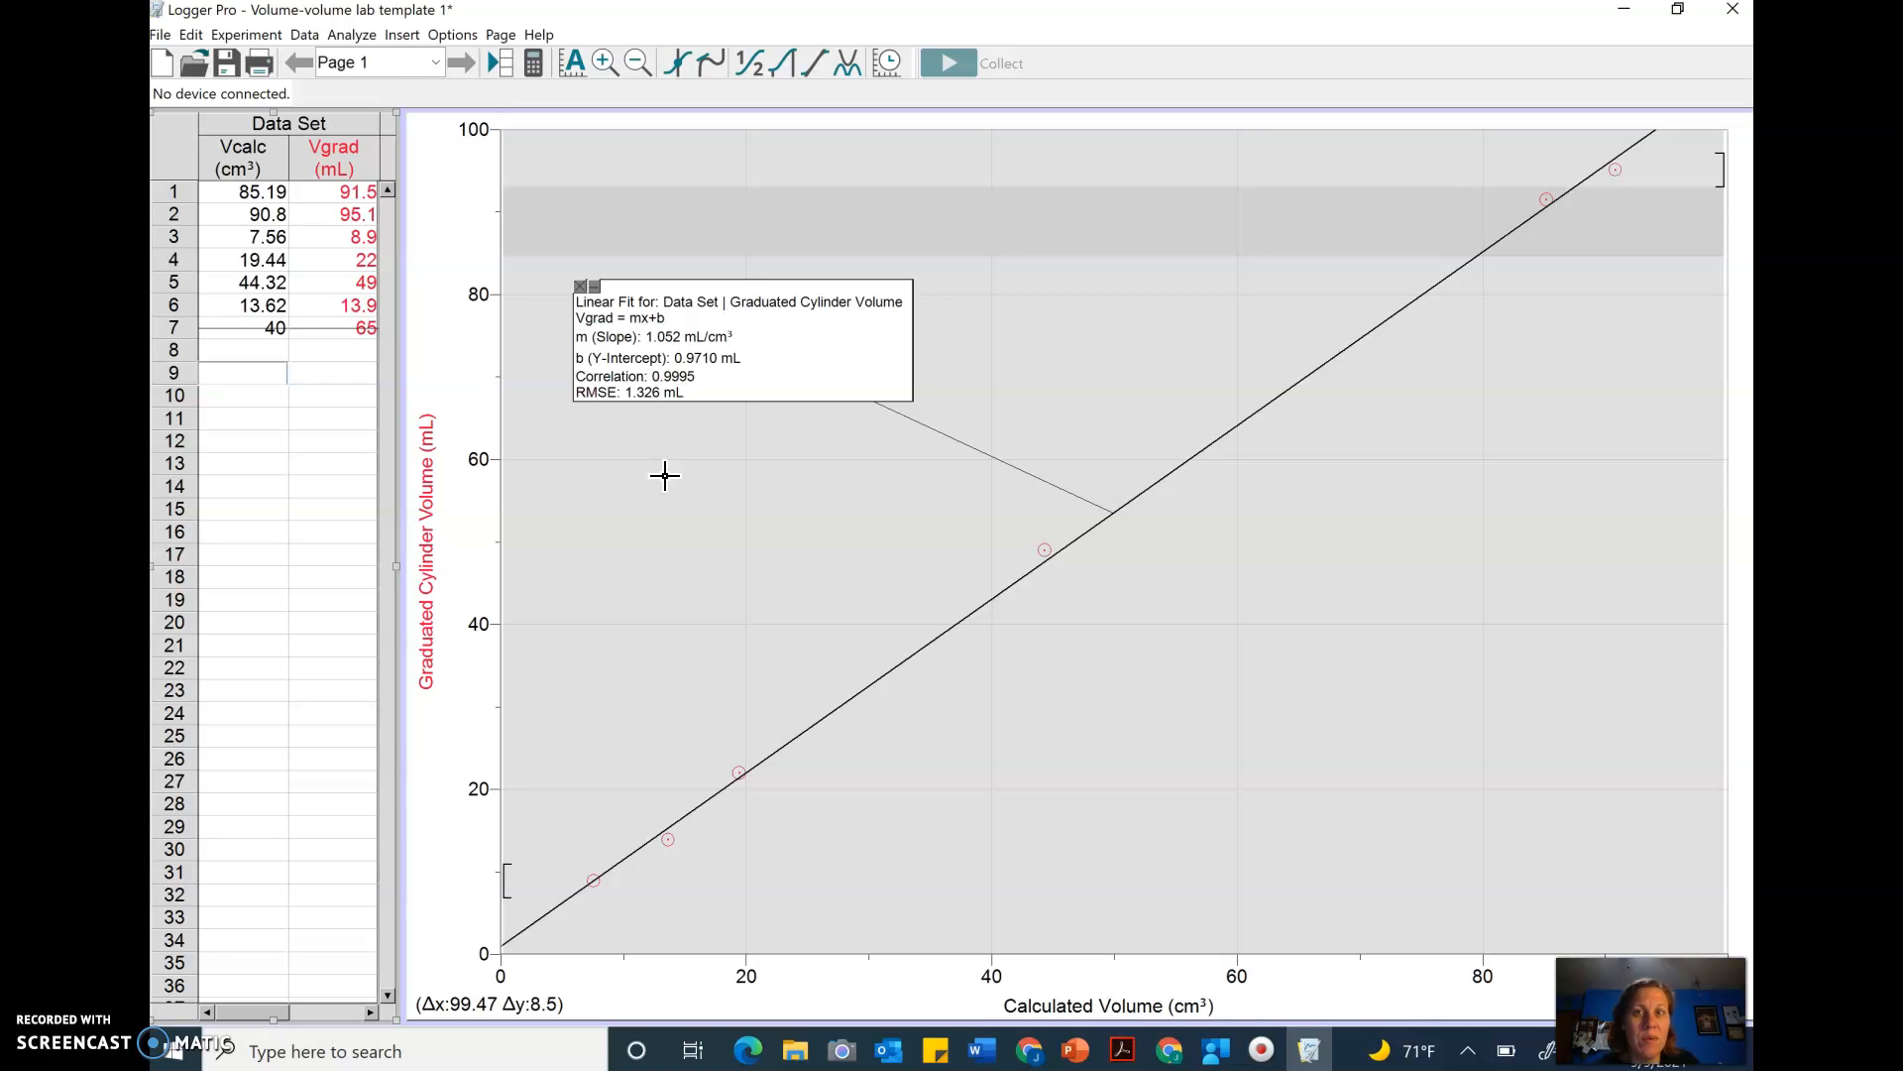
pyautogui.click(635, 477)
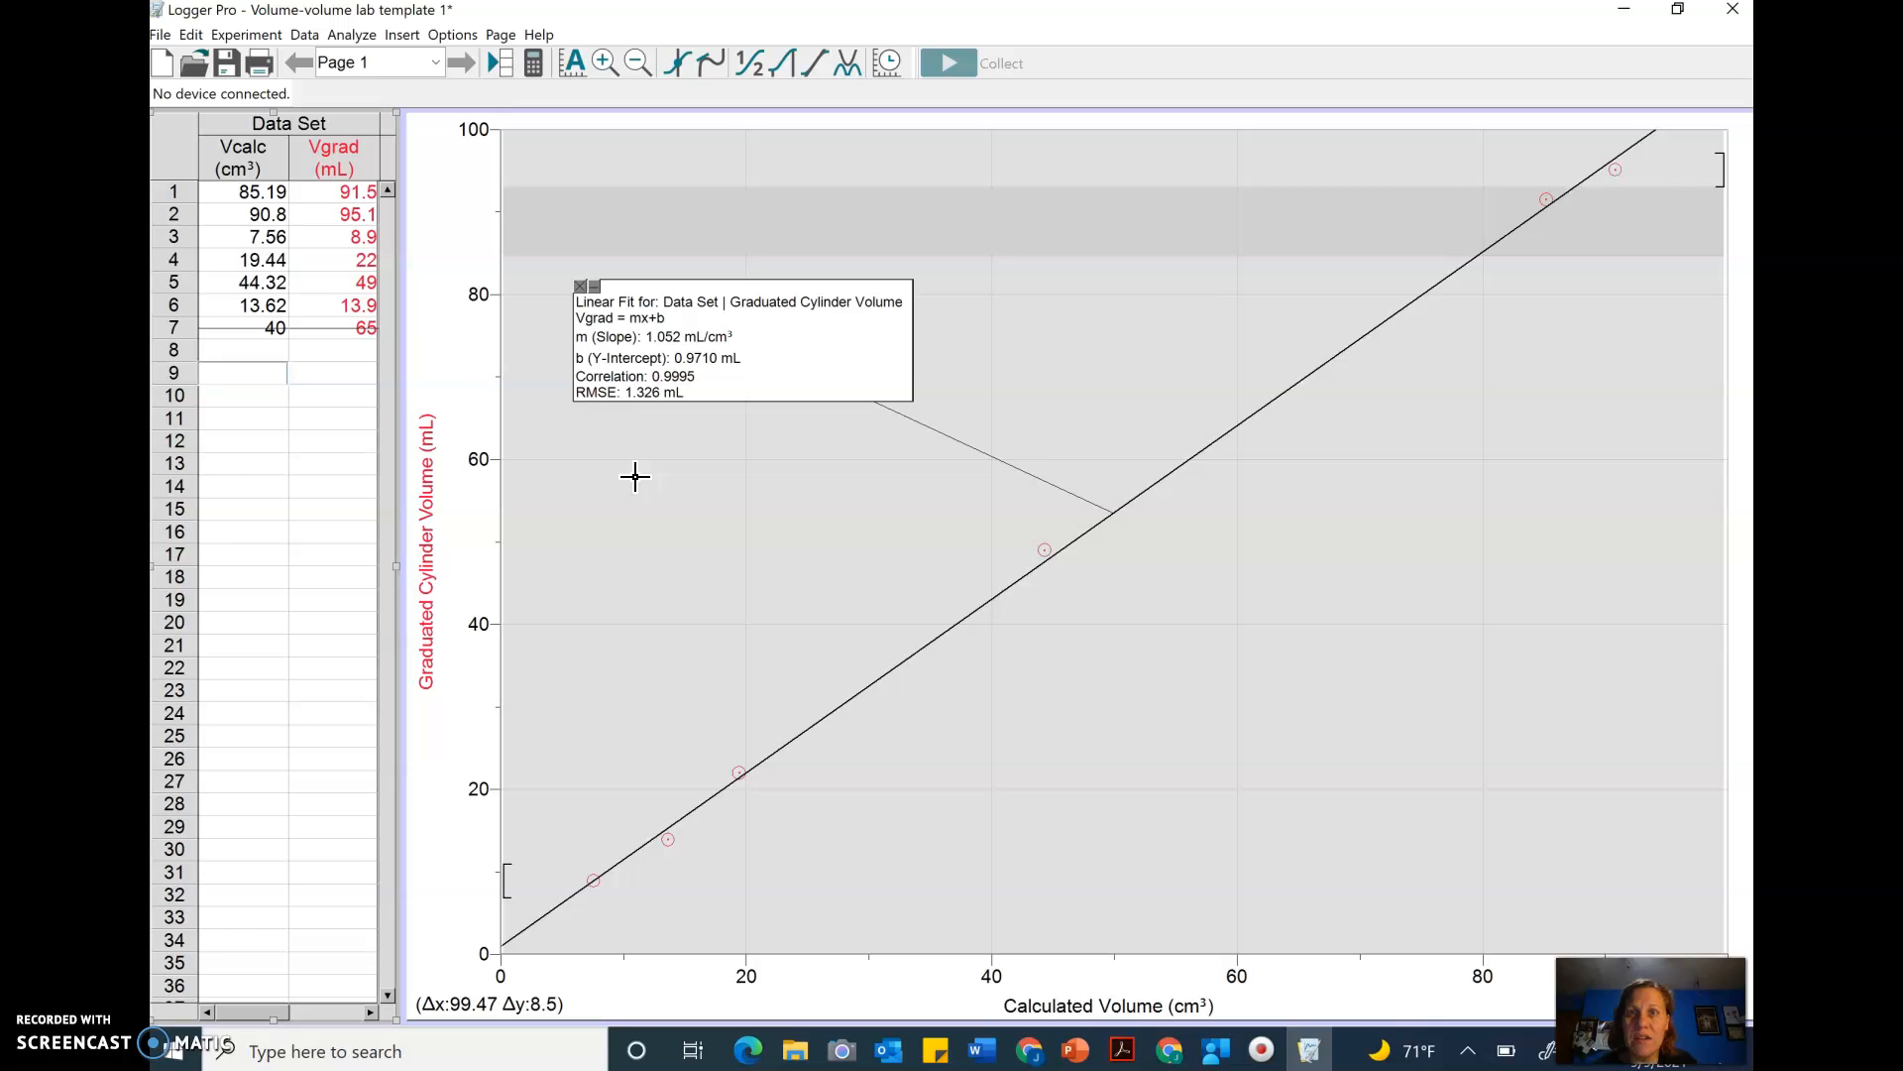